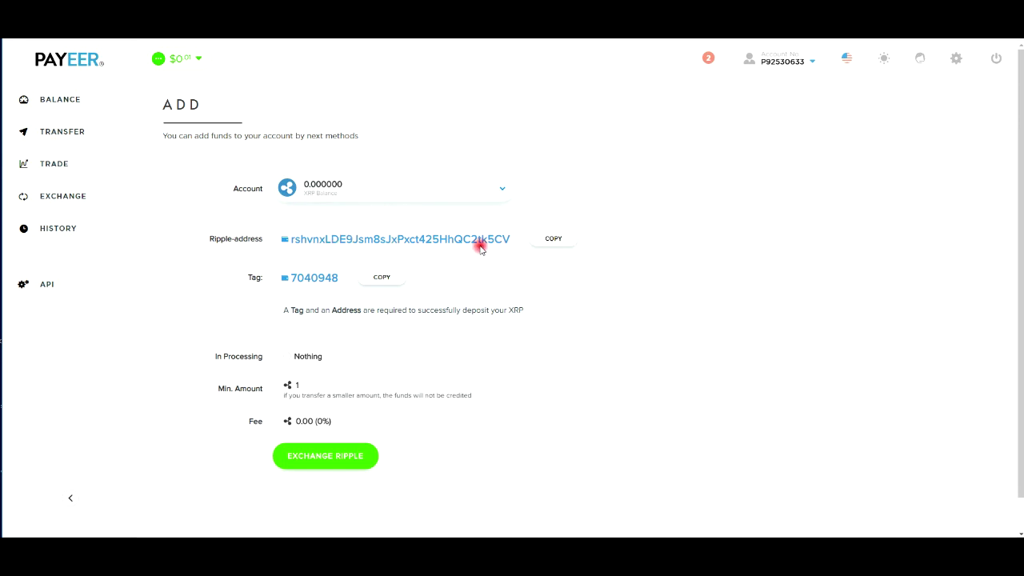
Check the fee and minimum amount listed for depositing XRP into the Payeer account
scroll(470, 354, down, 1)
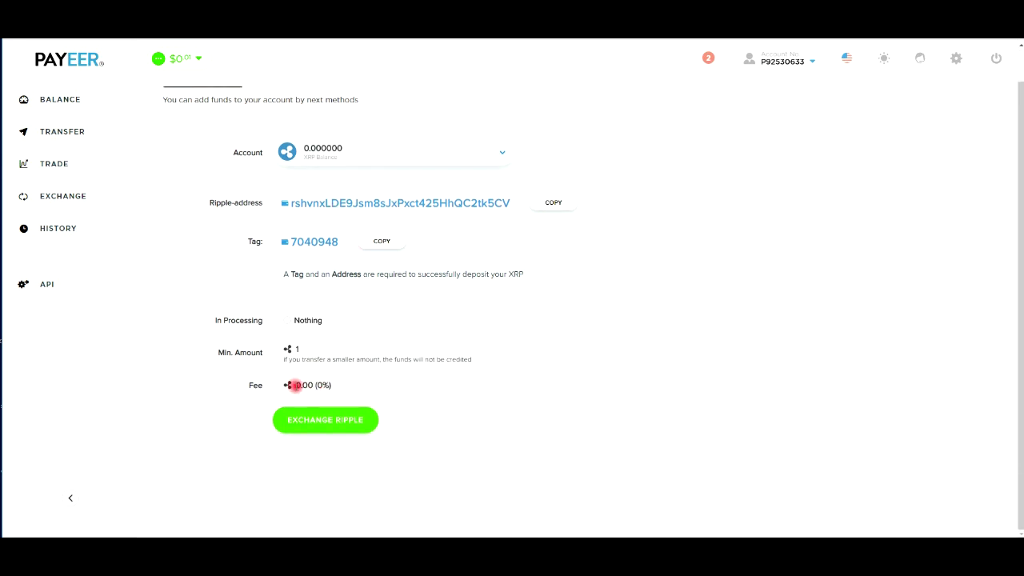
drag(293, 382, 352, 387)
click(300, 385)
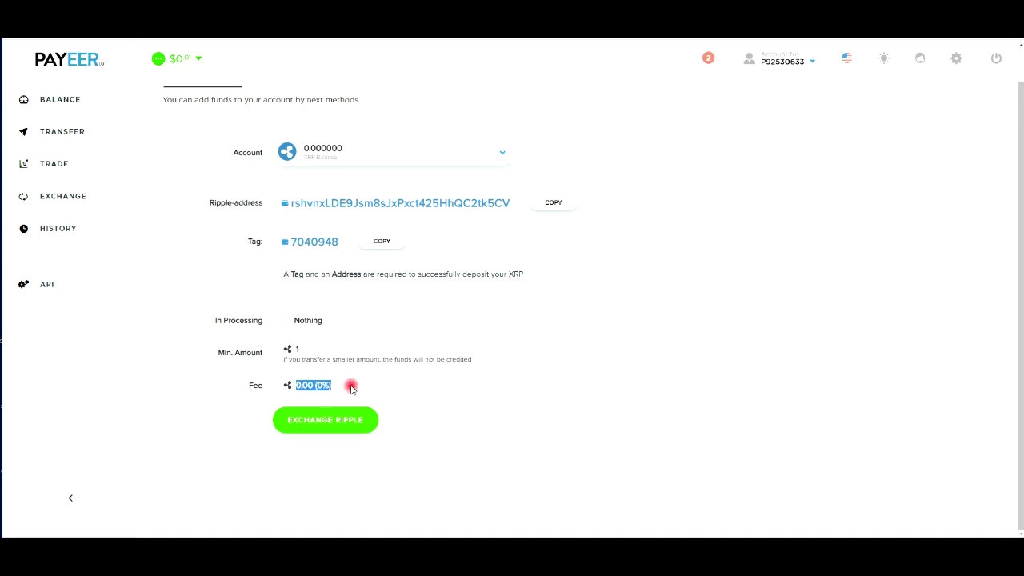
click(291, 349)
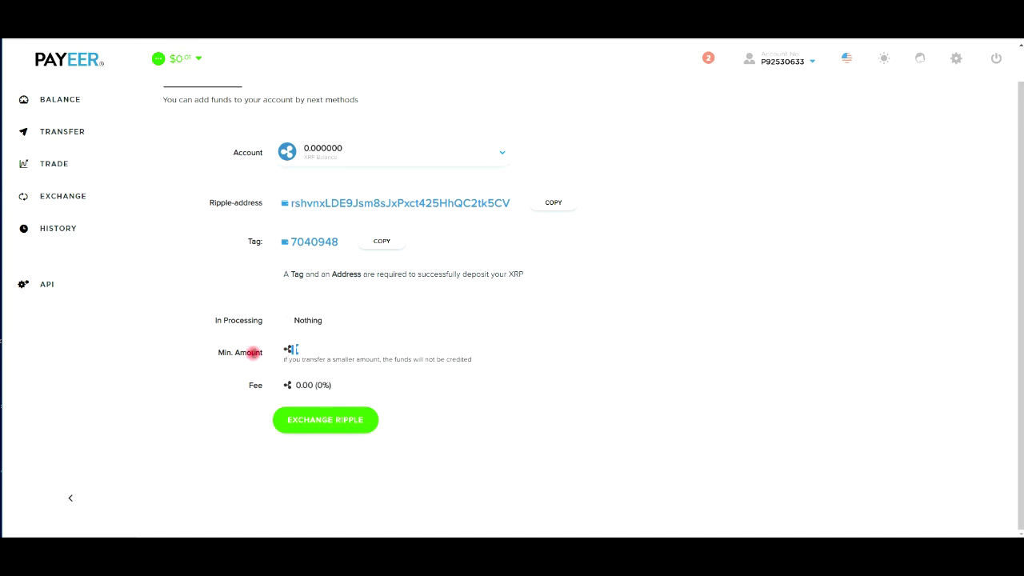
click(313, 354)
double_click(306, 350)
Switch to Uphold and start a transfer between cards from the USD card
key(ctrl+Tab)
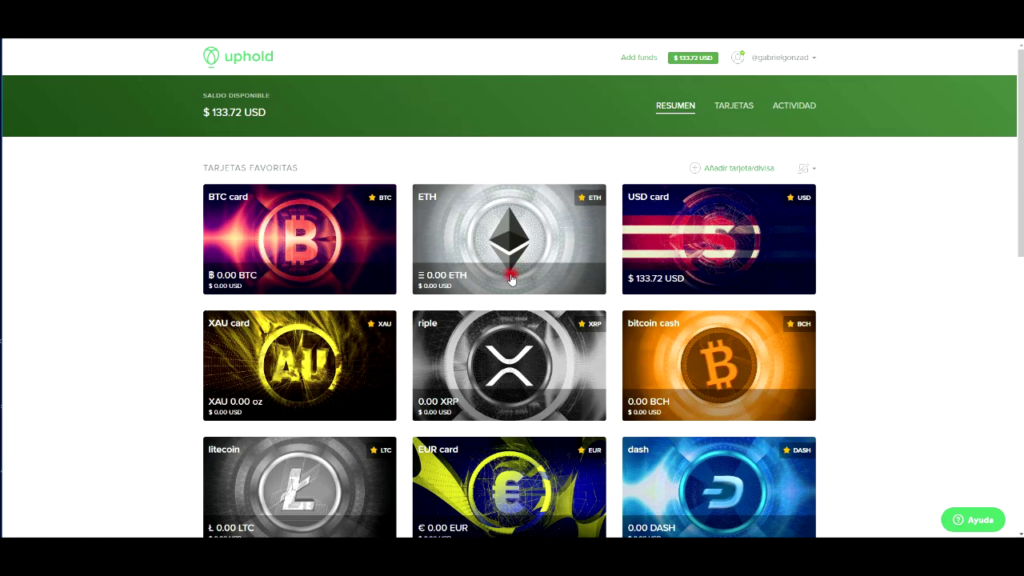
scroll(492, 269, down, 3)
scroll(512, 272, up, 2)
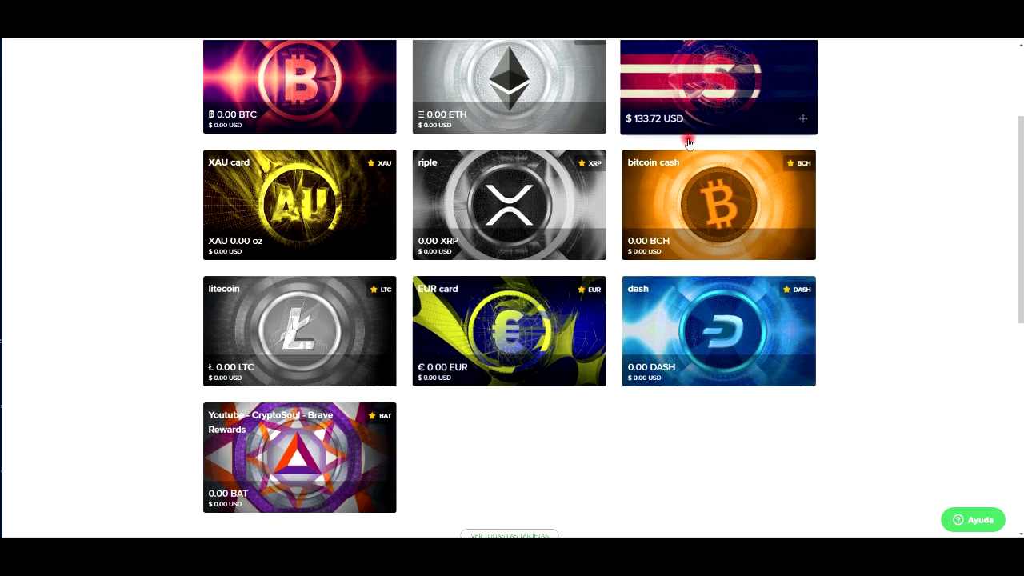
scroll(689, 143, up, 2)
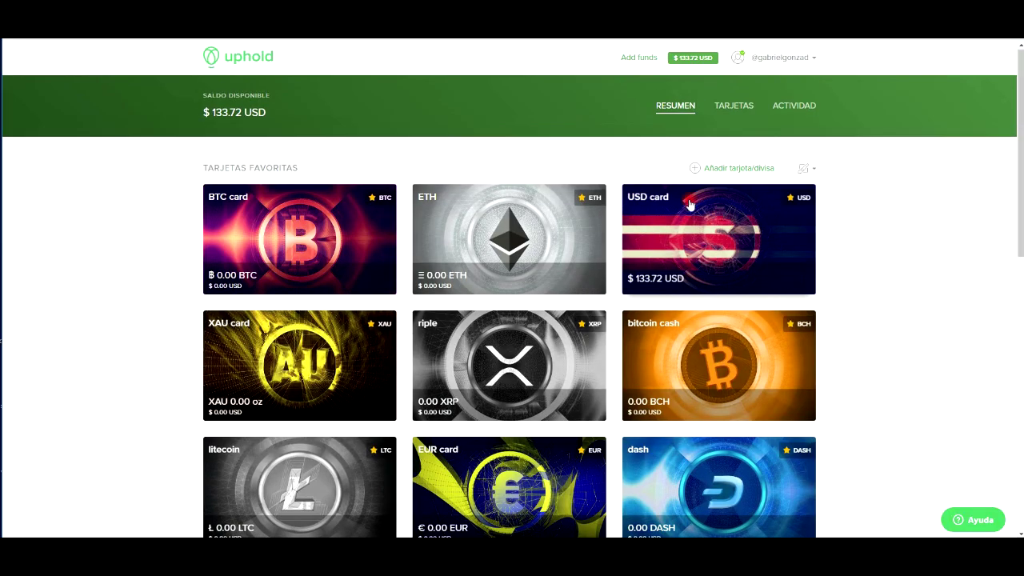
click(690, 241)
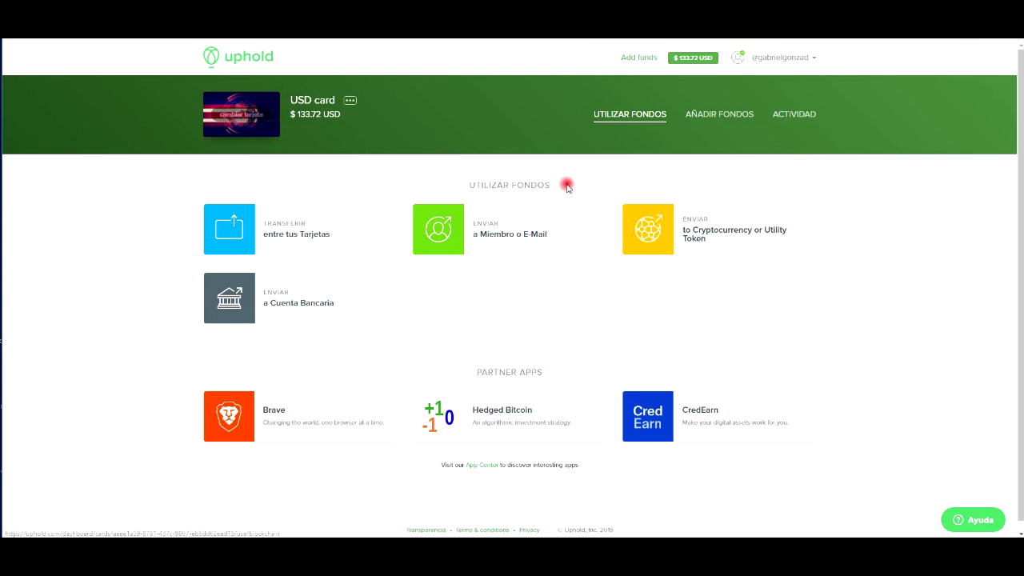
click(312, 228)
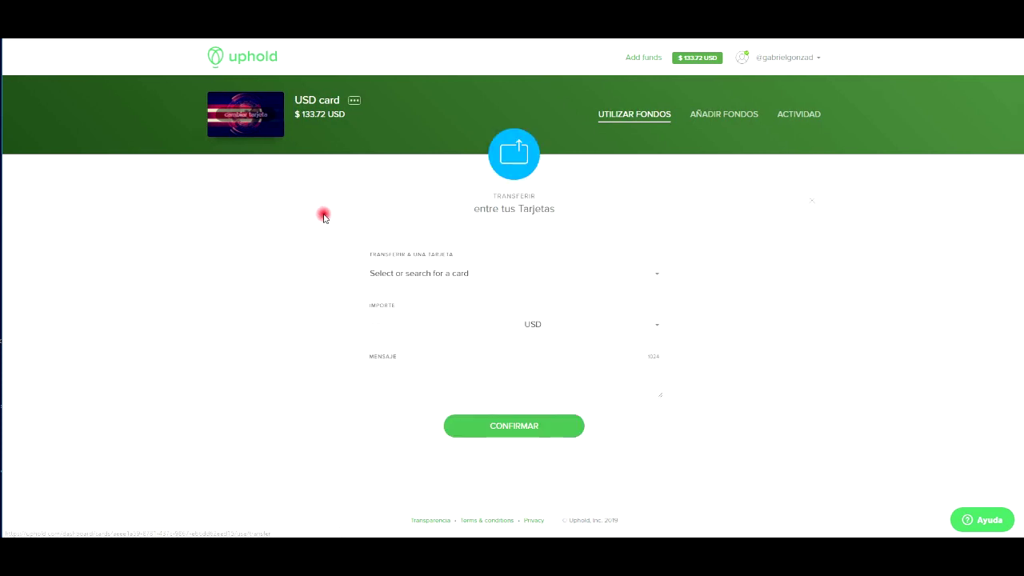
Choose the riple XRP card as the transfer destination and set the amount to 1.10 USD
click(456, 282)
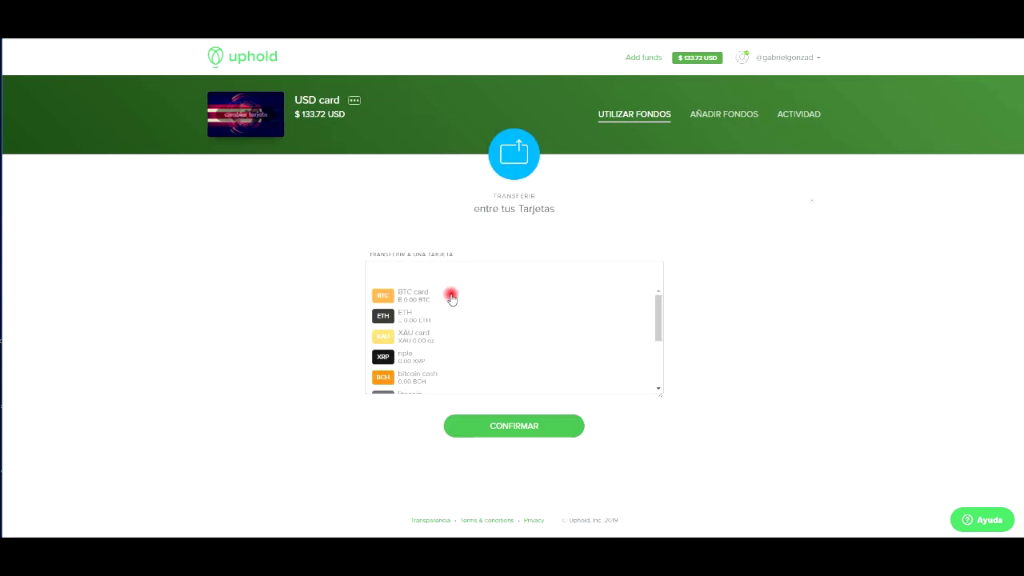
scroll(451, 294, down, 4)
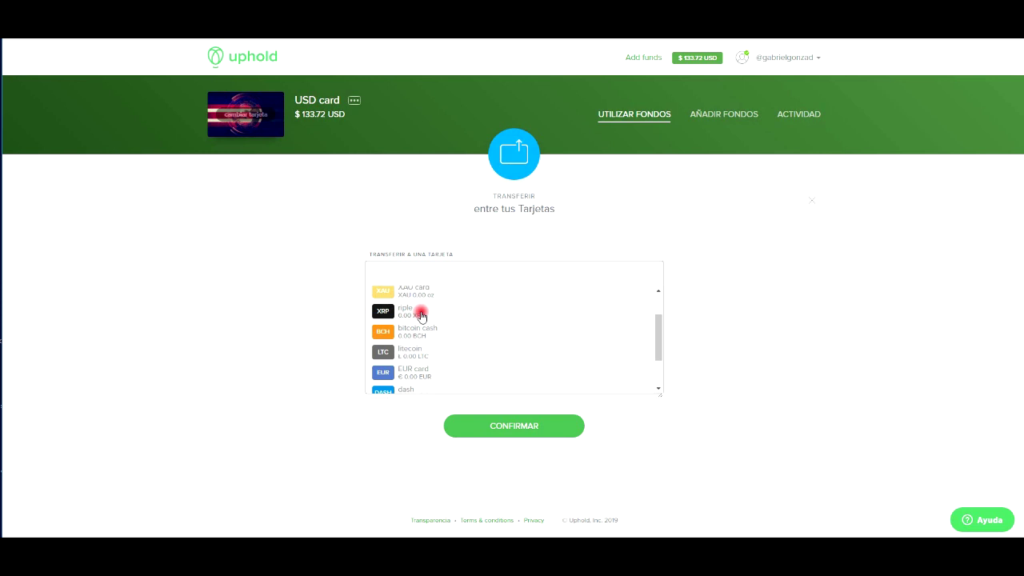
click(421, 315)
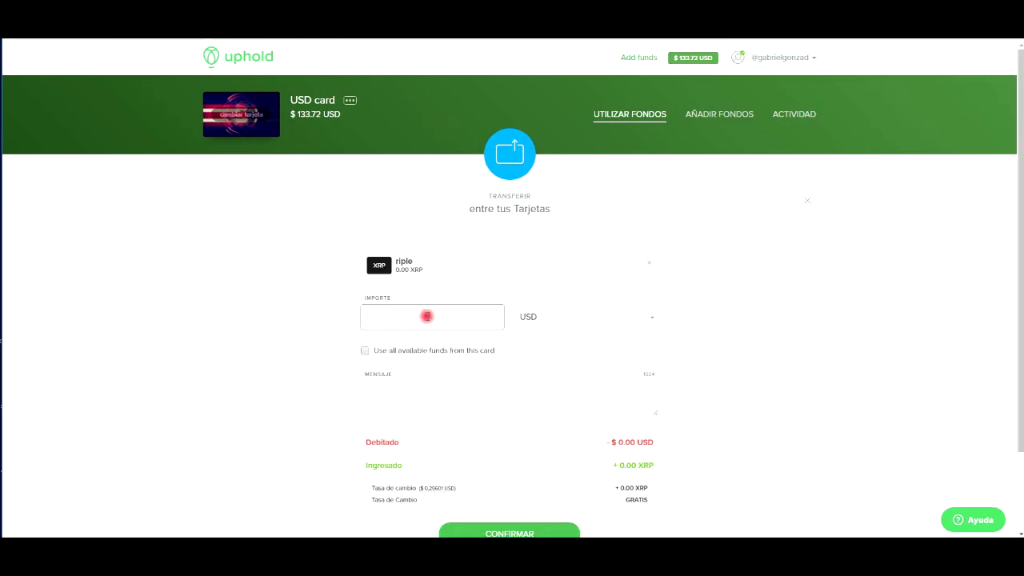
click(427, 316)
text(1.10)
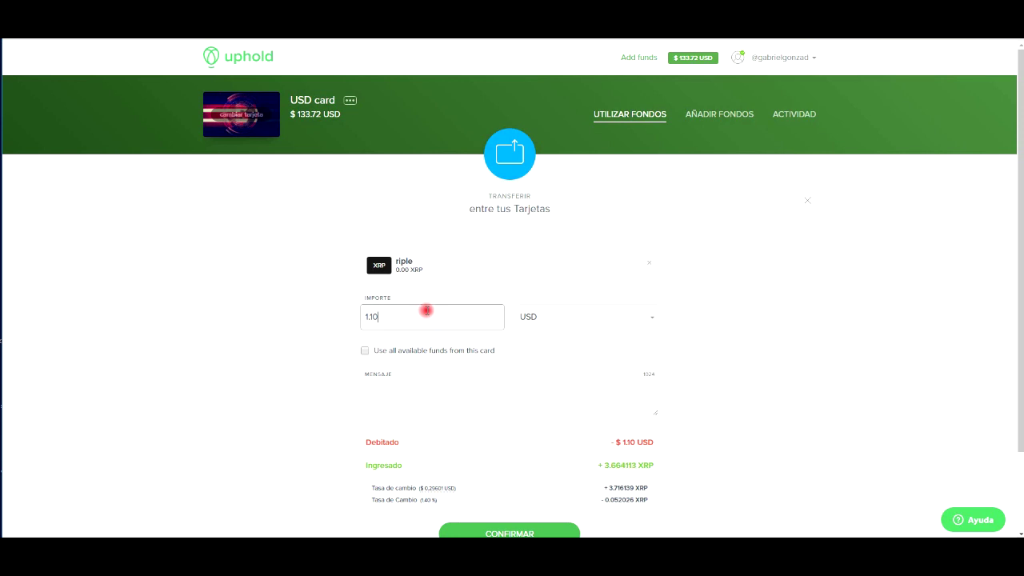
scroll(424, 390, down, 2)
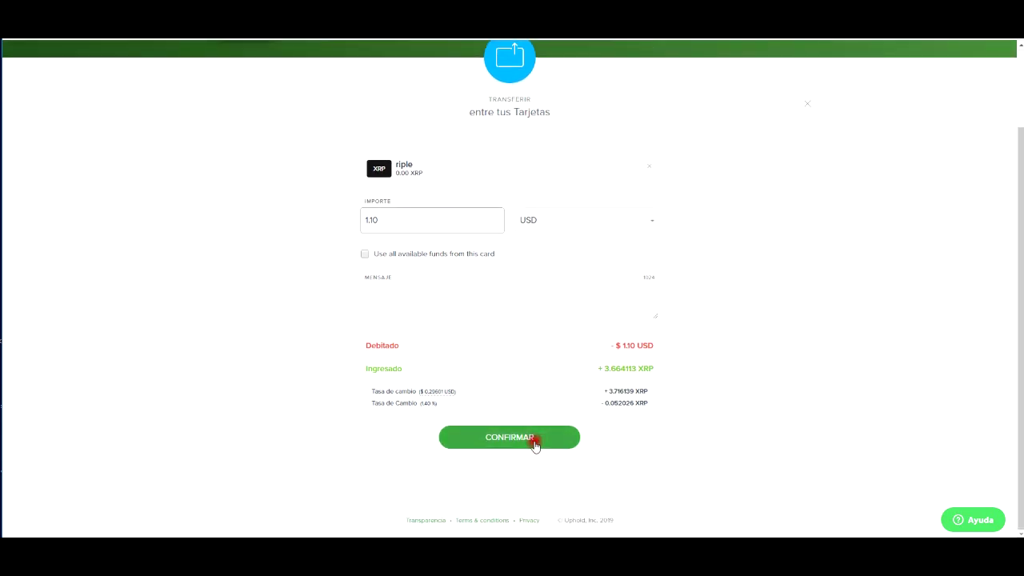
Check the XRP amount credited and confirm the transfer to the riple card
drag(603, 367, 632, 368)
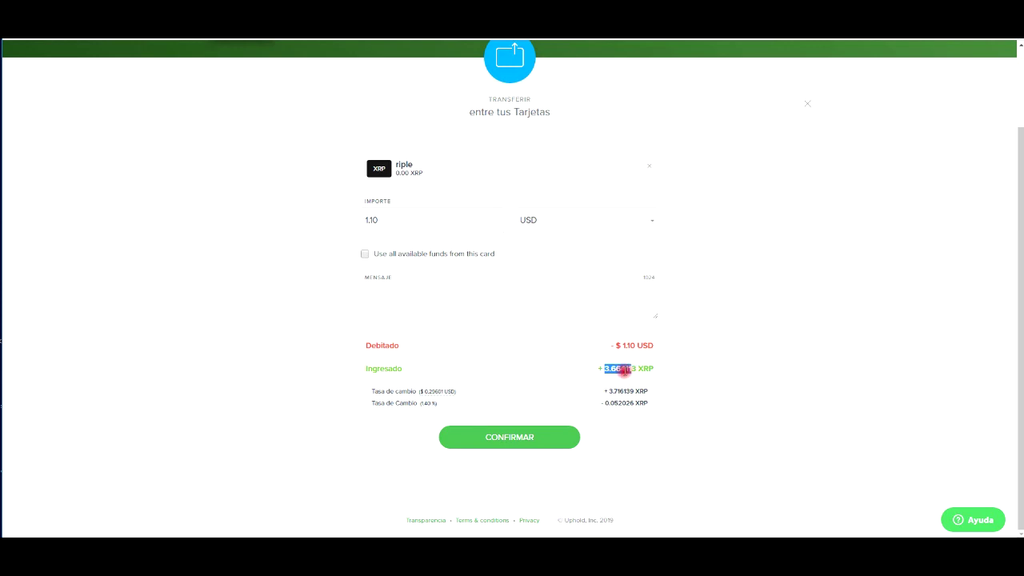
click(529, 439)
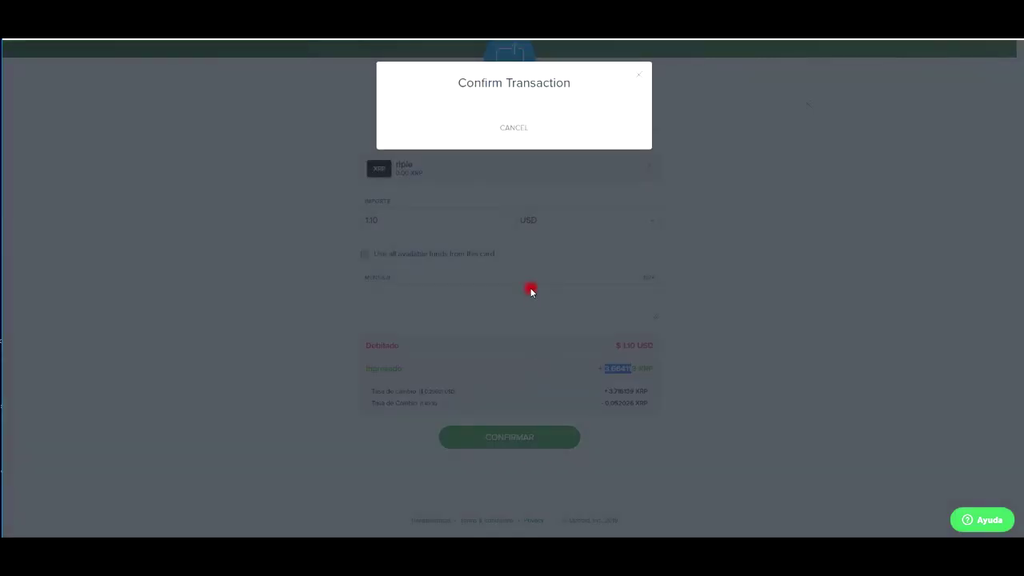
click(557, 297)
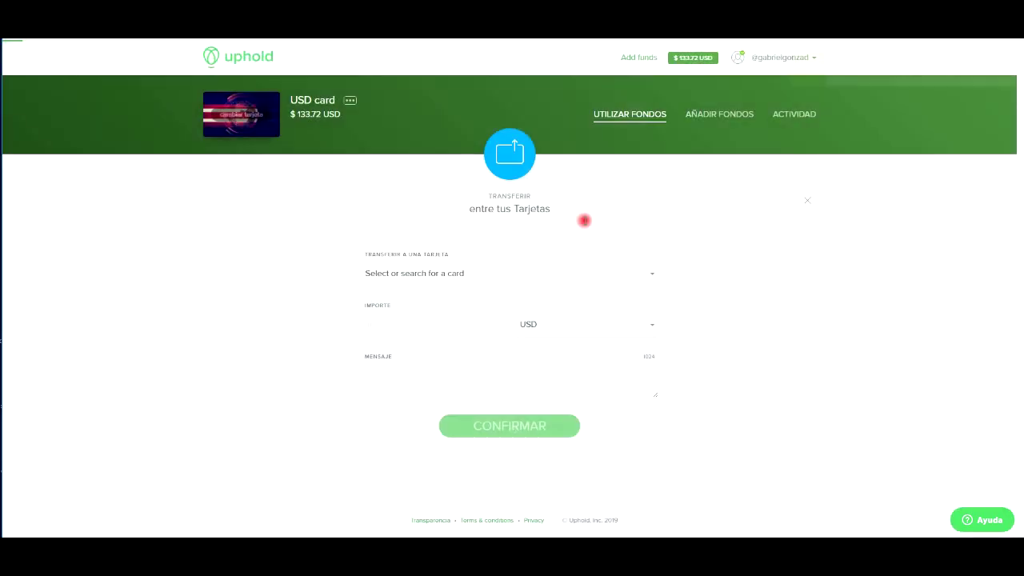
Return to the card overview, open the riple card and start sending funds to cryptocurrency with XRP (XRP) as the network
click(242, 66)
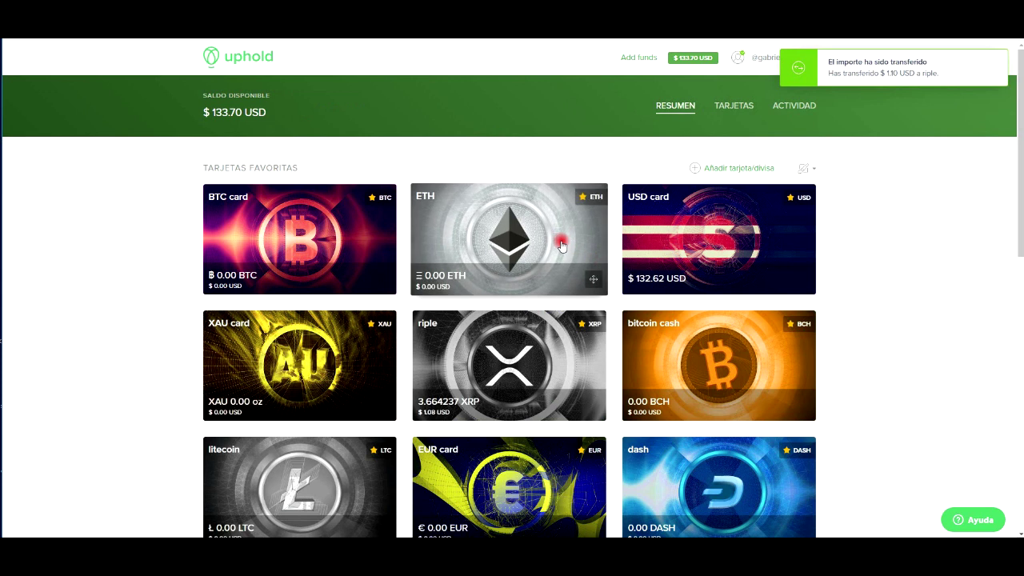
scroll(590, 262, down, 2)
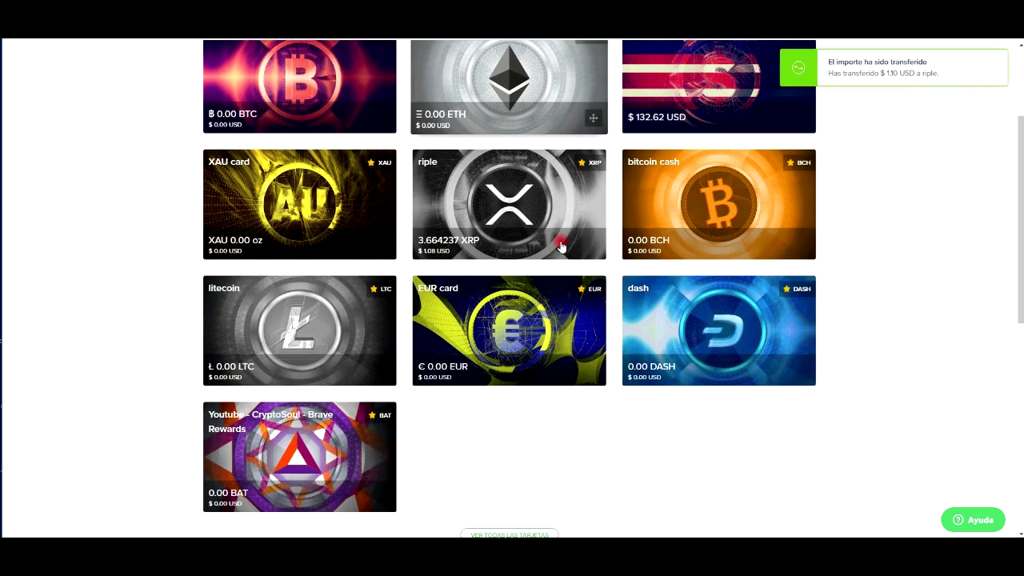
click(481, 216)
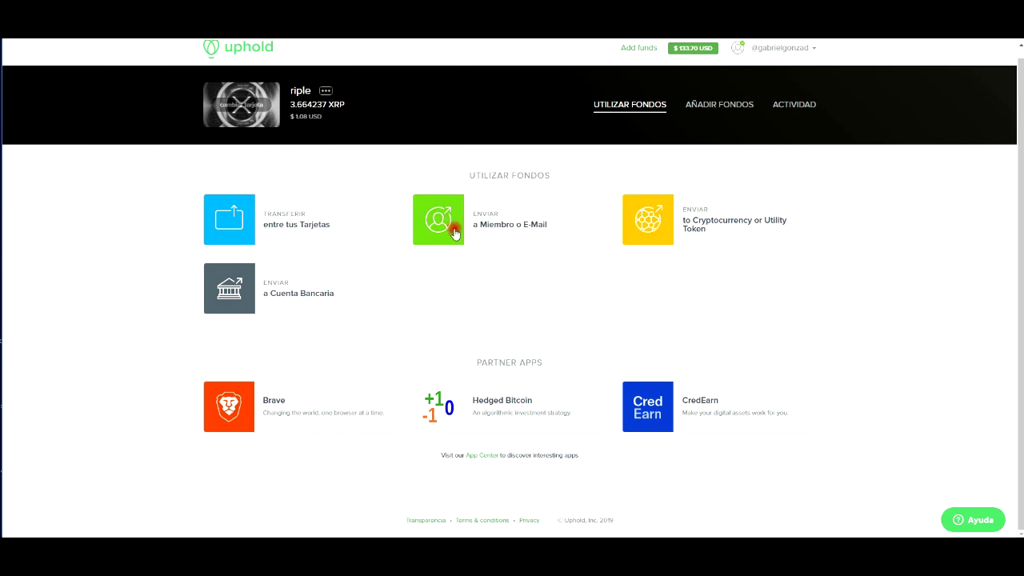
click(682, 215)
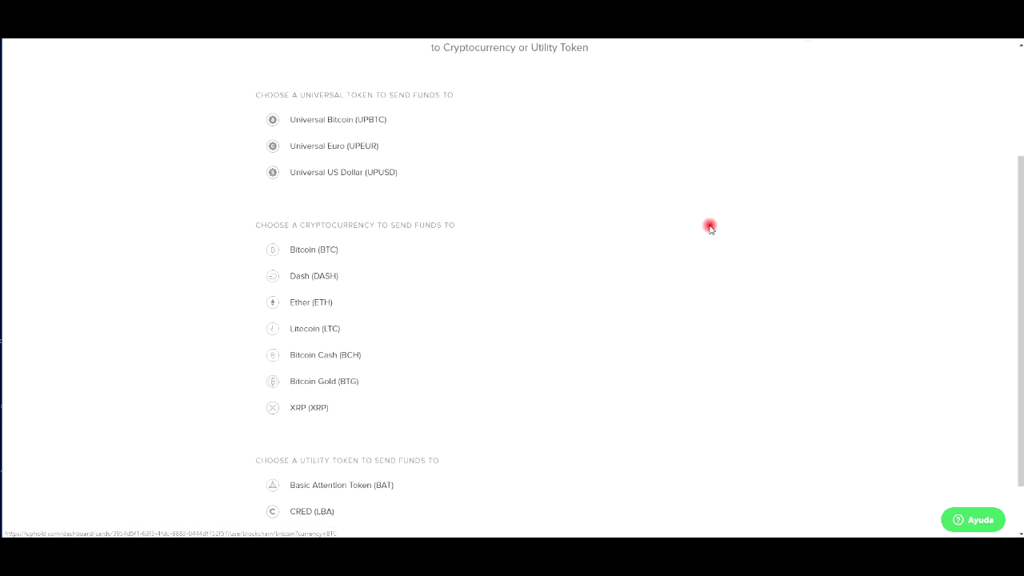
scroll(476, 212, down, 1)
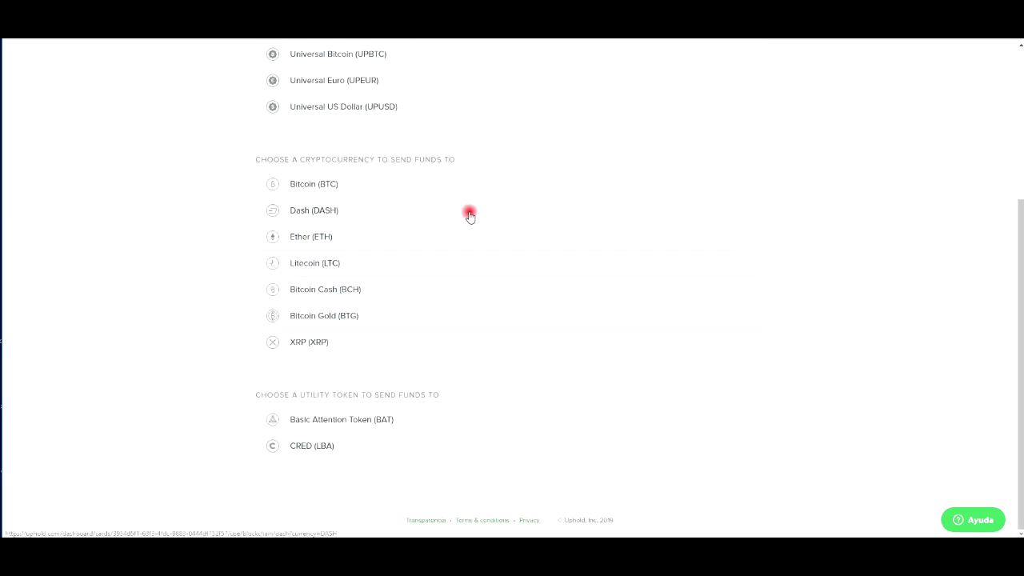
click(318, 344)
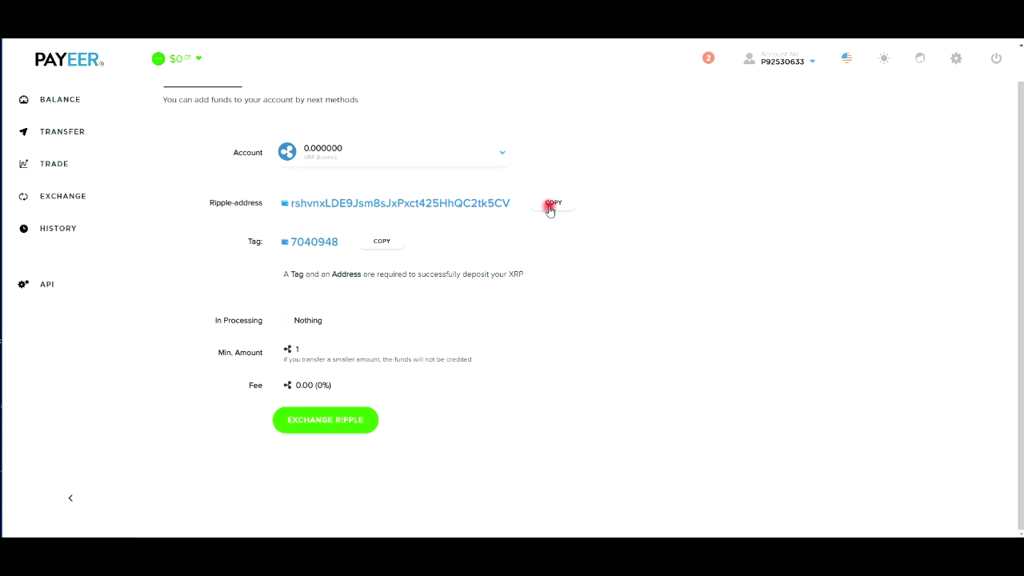
Copy the Ripple address from Payeer and paste it as the destination address of the Uphold transfer
click(549, 203)
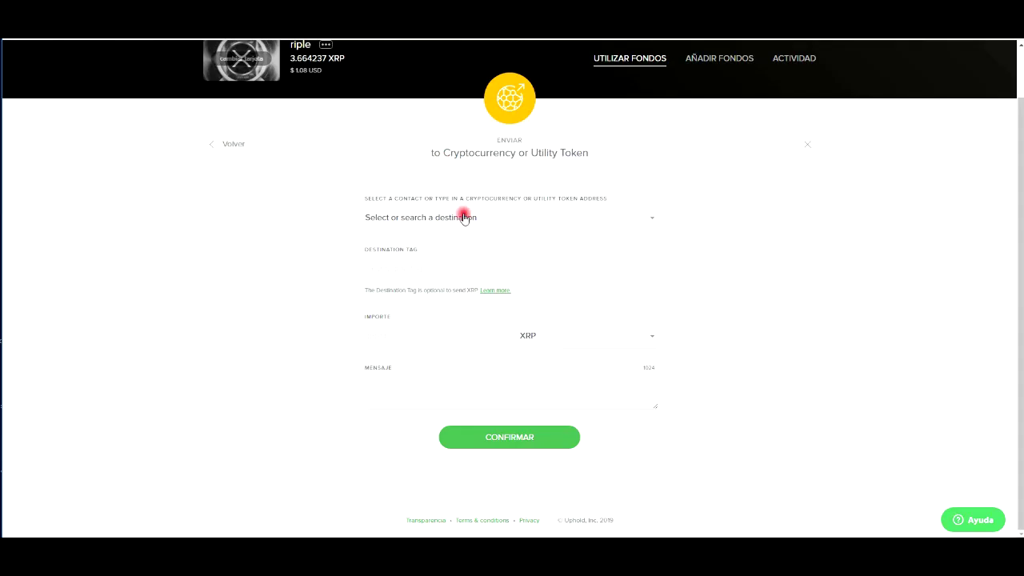
click(464, 218)
key(ctrl+v)
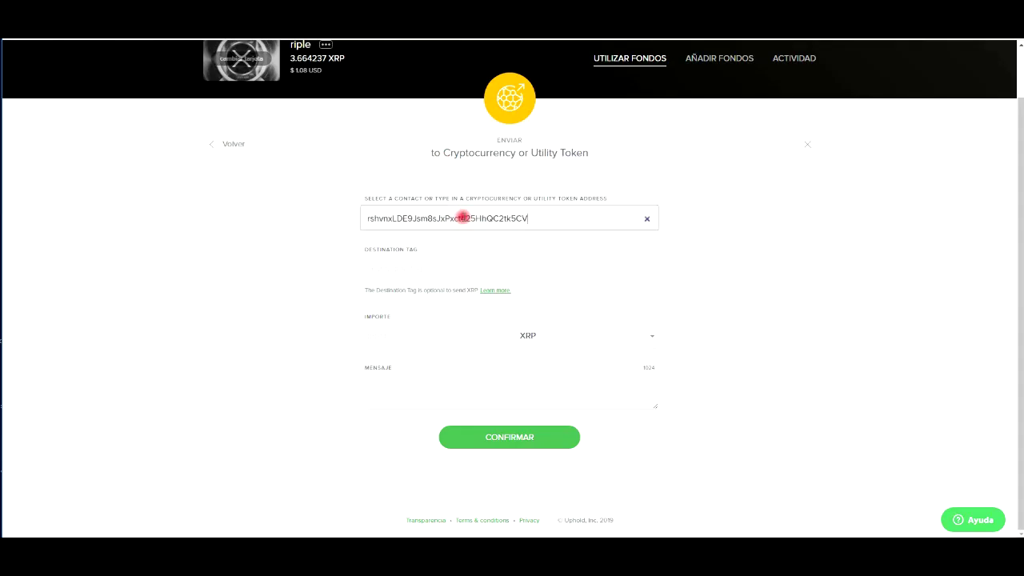
click(452, 266)
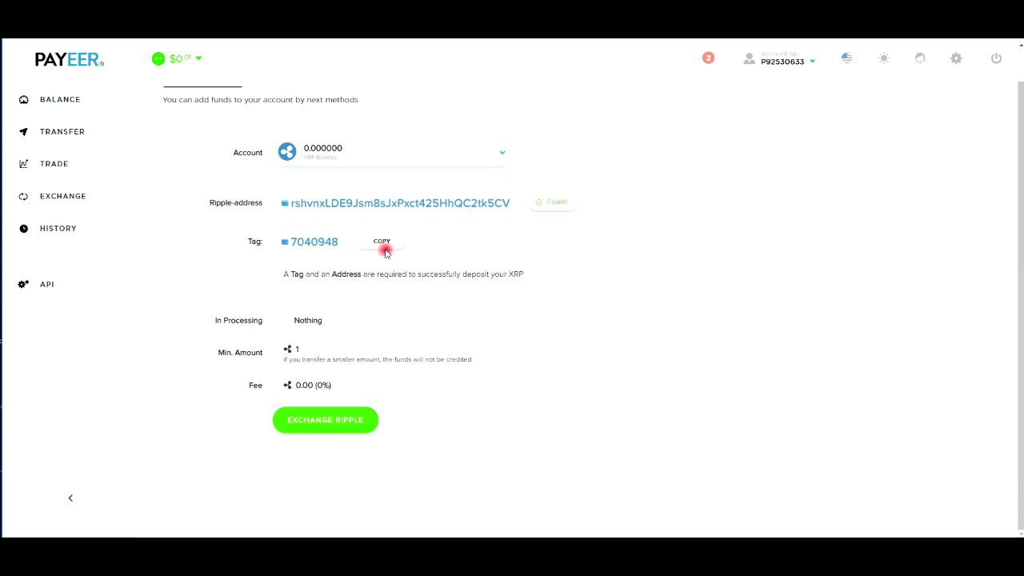
Copy the deposit tag from Payeer into Uphold's destination tag and set the transfer to use all available funds from the card
click(383, 242)
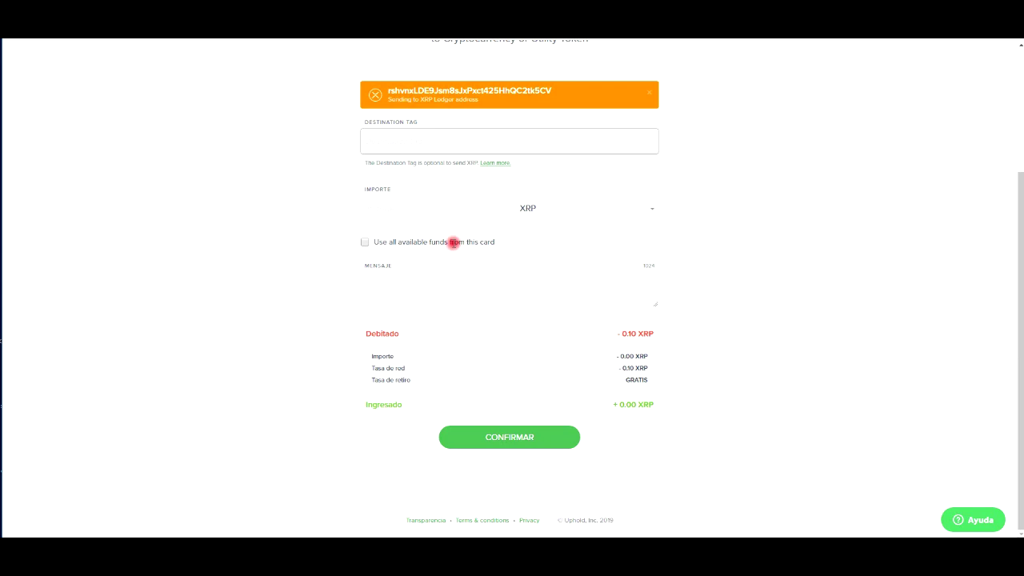
click(315, 166)
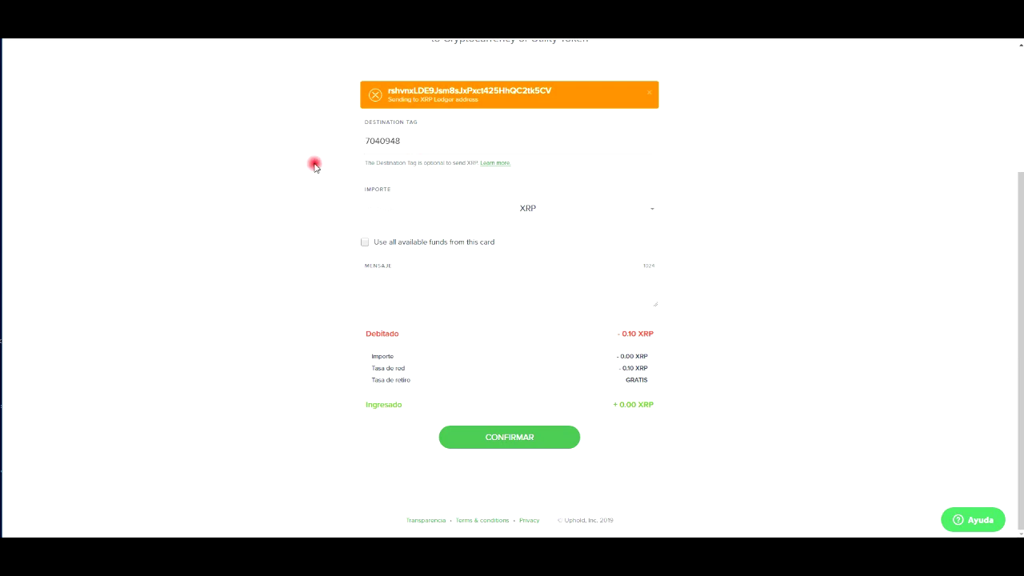
click(470, 128)
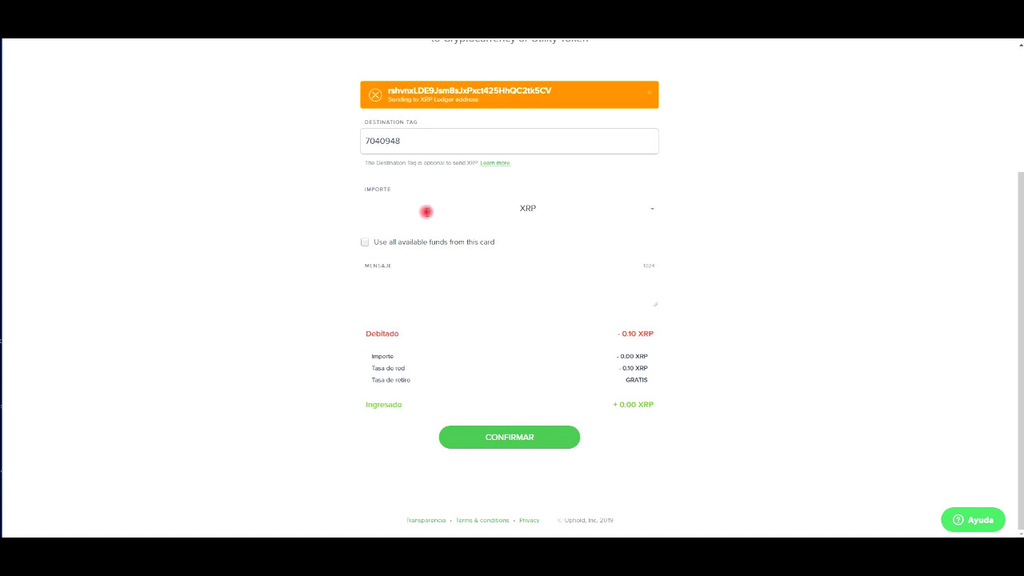
click(427, 211)
click(364, 244)
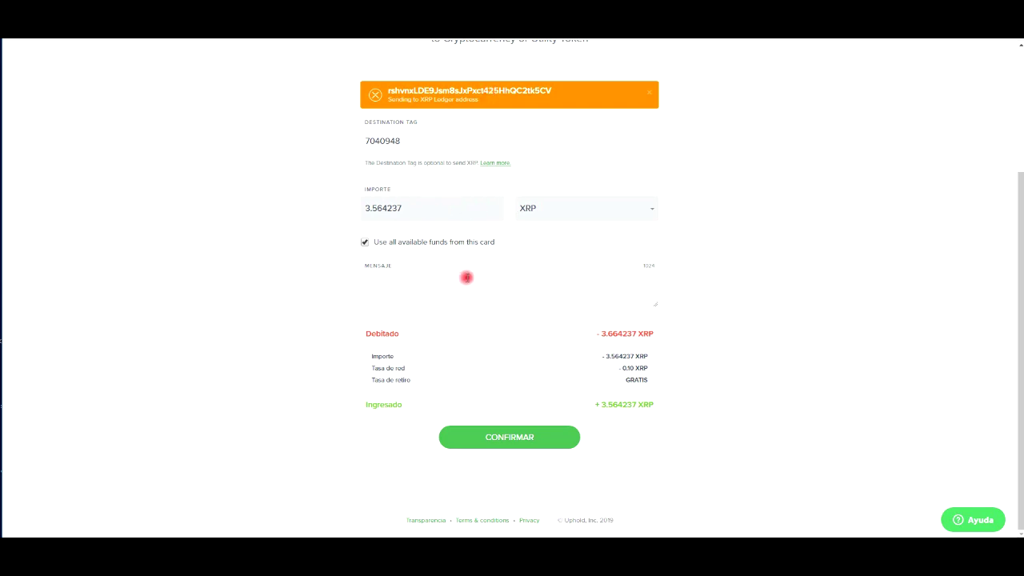
Compare the destination address and tag with those on Payeer and submit the XRP transfer for confirmation in Uphold
scroll(638, 298, up, 3)
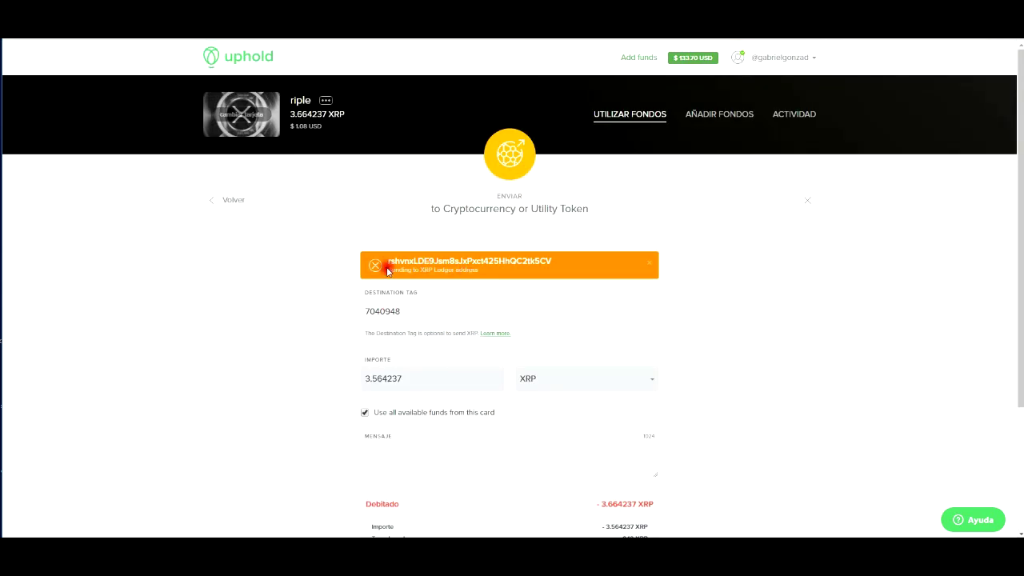
key(ctrl+Tab)
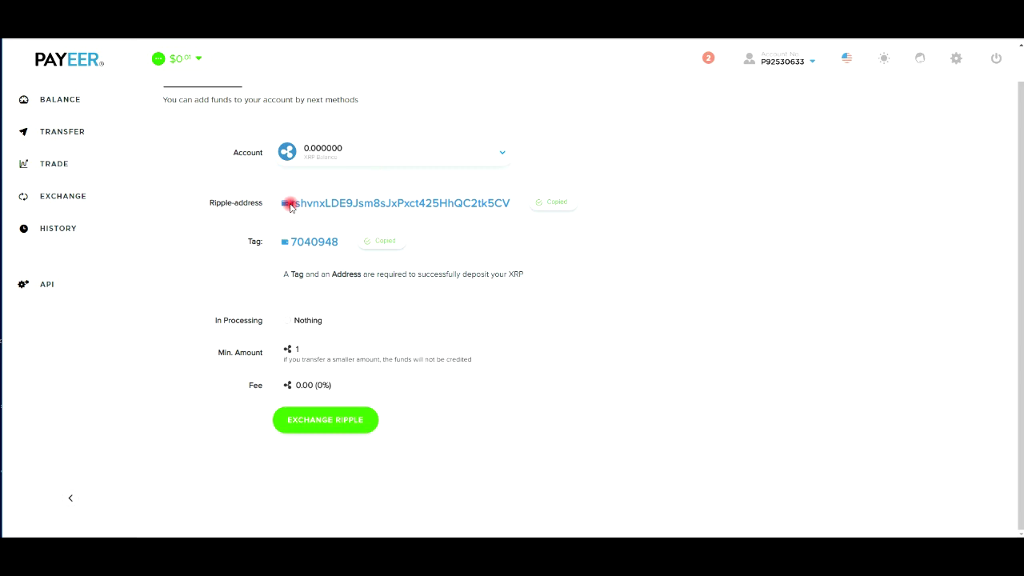
key(ctrl+Tab)
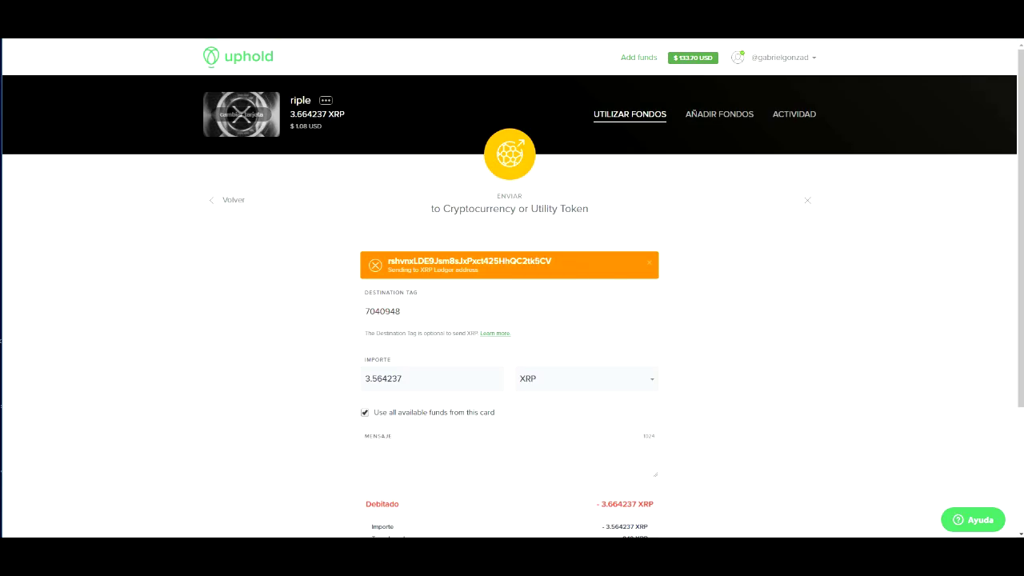
key(ctrl+Tab)
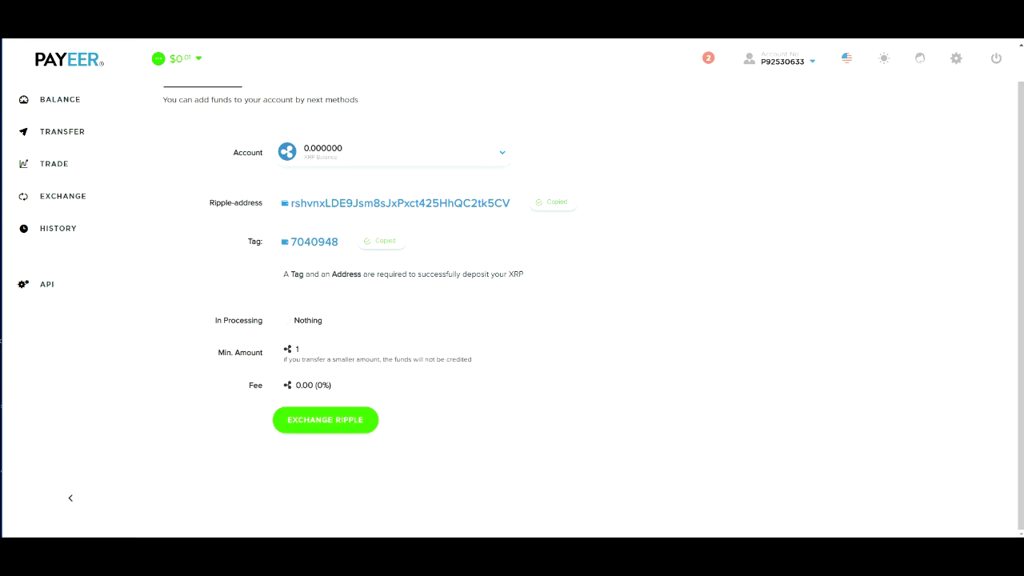
key(ctrl+Tab)
scroll(539, 237, down, 5)
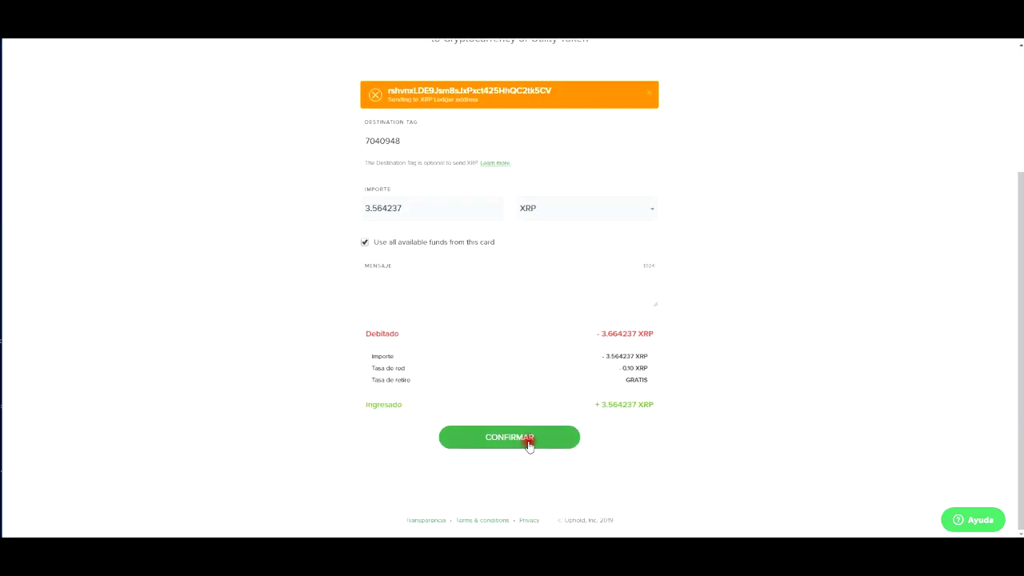
click(528, 446)
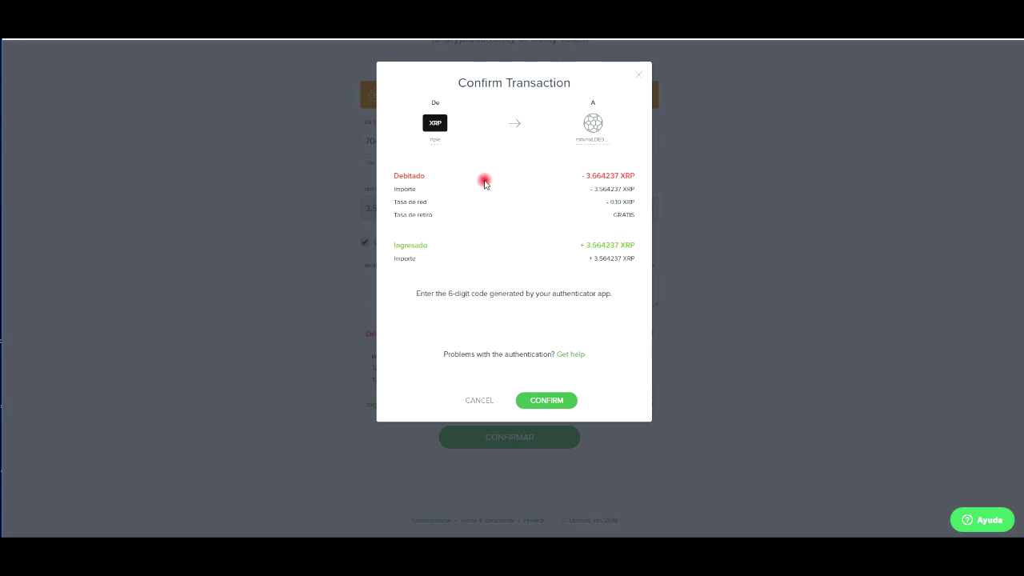
Enter the 6-digit authenticator code for the XRP transaction and confirm the transfer
key(ctrl+v)
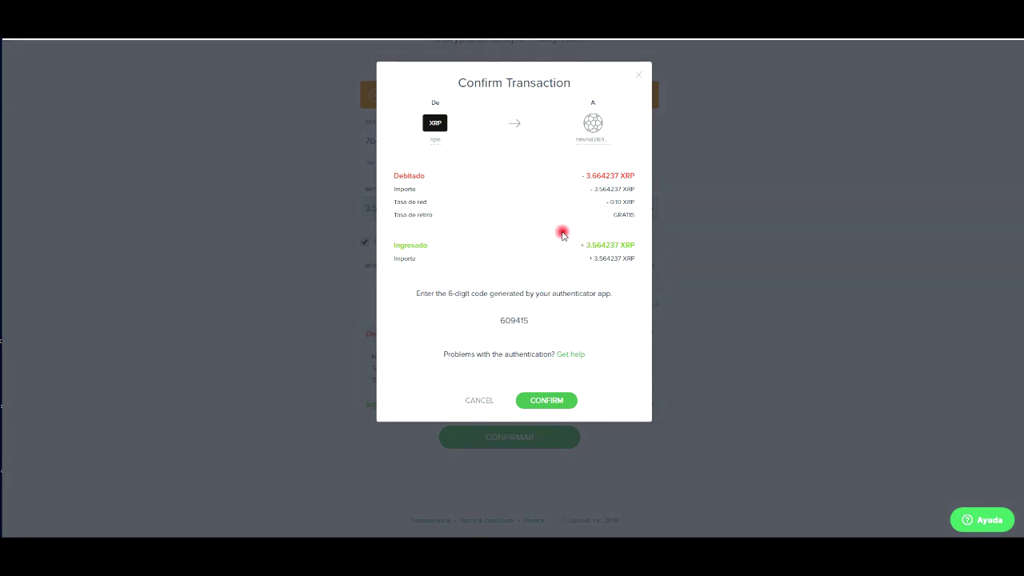
click(559, 403)
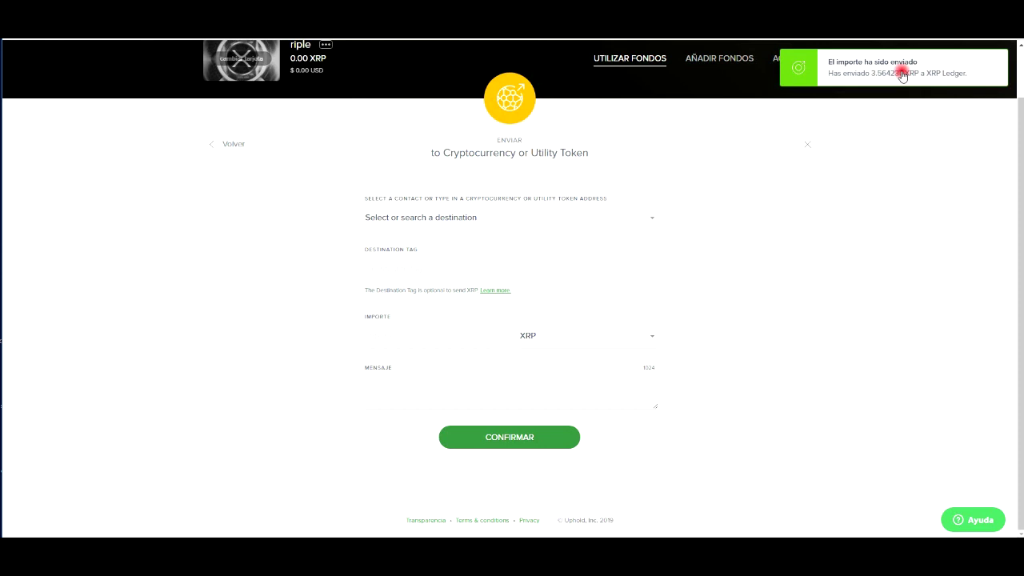
Return to the Uphold overview and open the details of the sent XRP transfer in the recent activity
scroll(202, 93, up, 1)
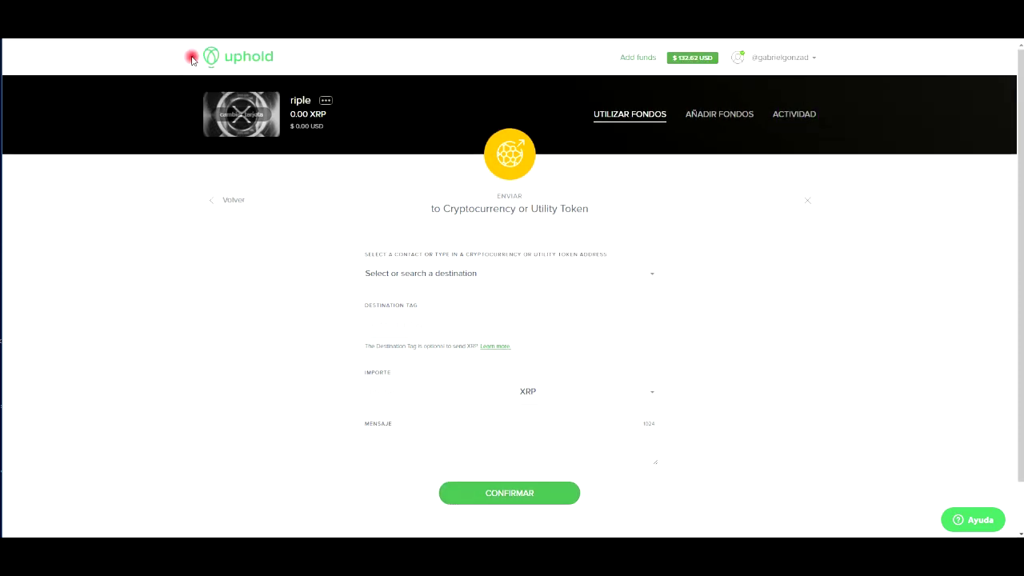
click(246, 60)
scroll(393, 165, down, 5)
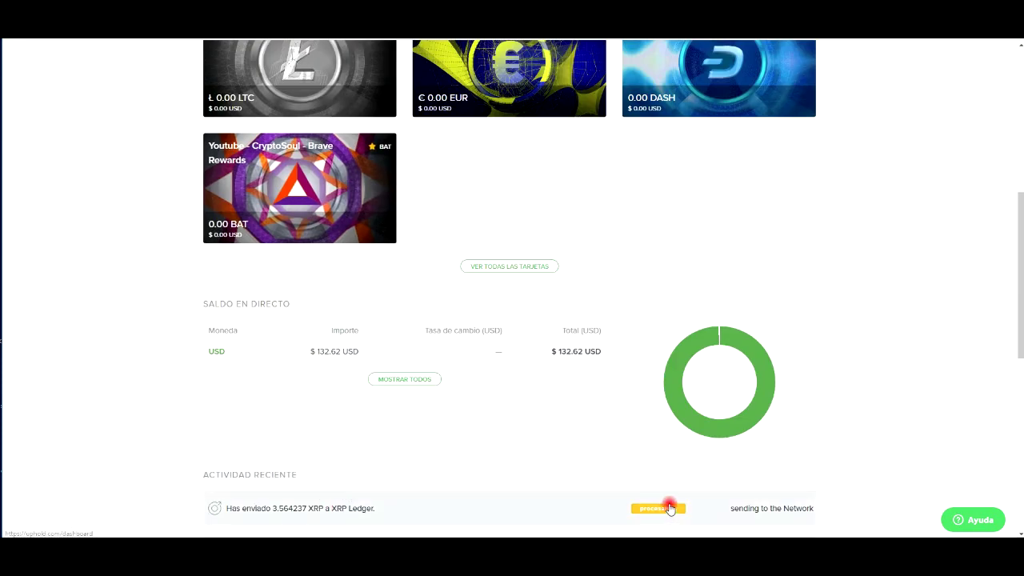
scroll(560, 400, down, 1)
click(658, 445)
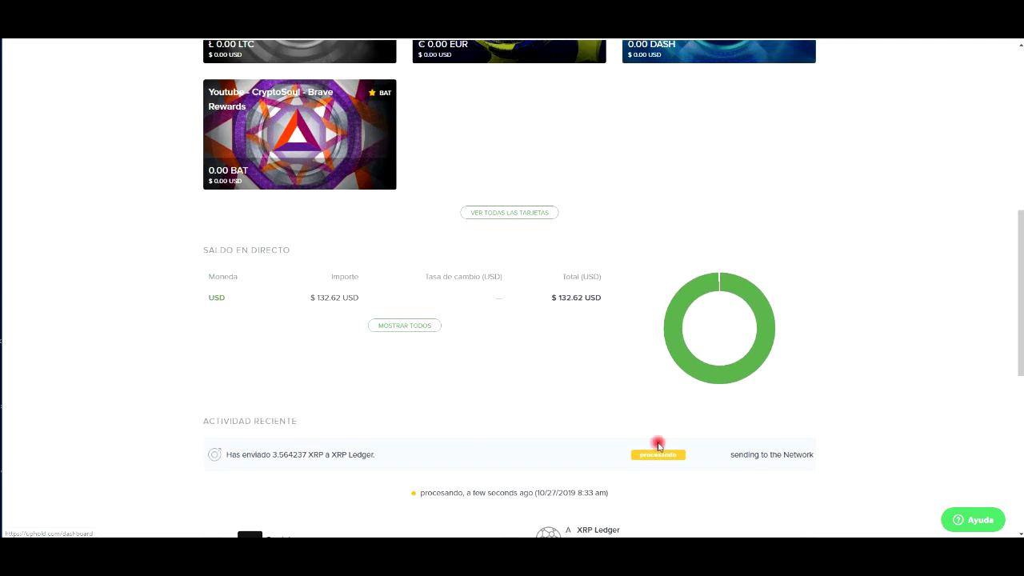
scroll(632, 424, down, 3)
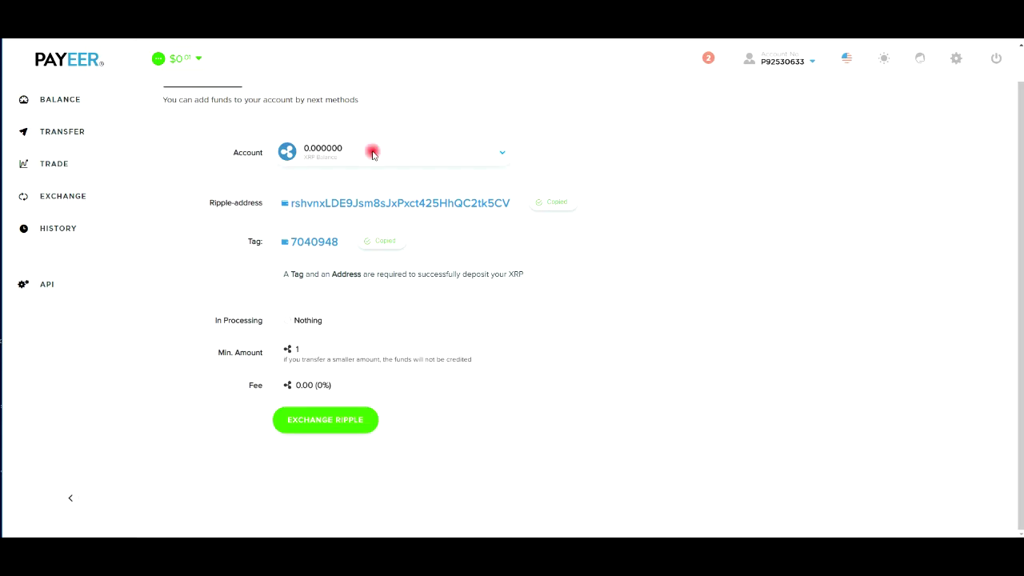
Switch to Payeer and check the XRP account on the balance page
scroll(373, 154, up, 1)
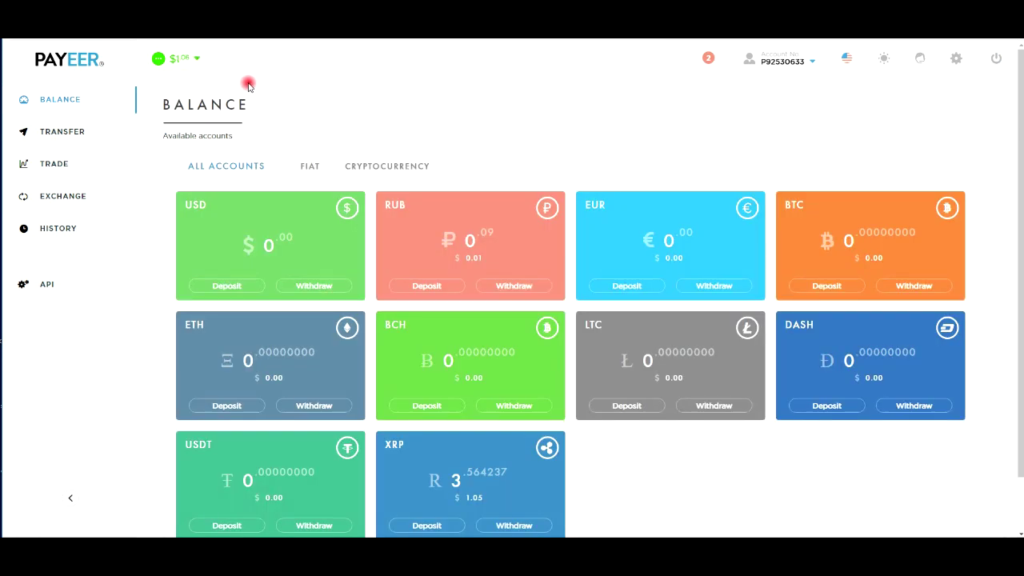
scroll(387, 146, down, 1)
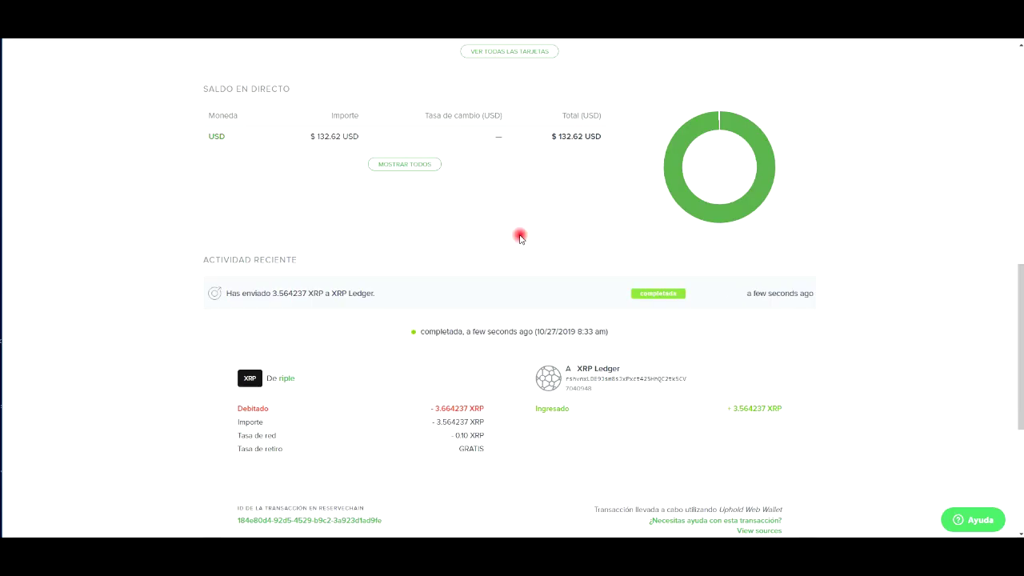
Switch back to Uphold and examine the sent XRP transfer's status, amount, network fee and withdrawal fee, plus the card balances
scroll(512, 240, up, 1)
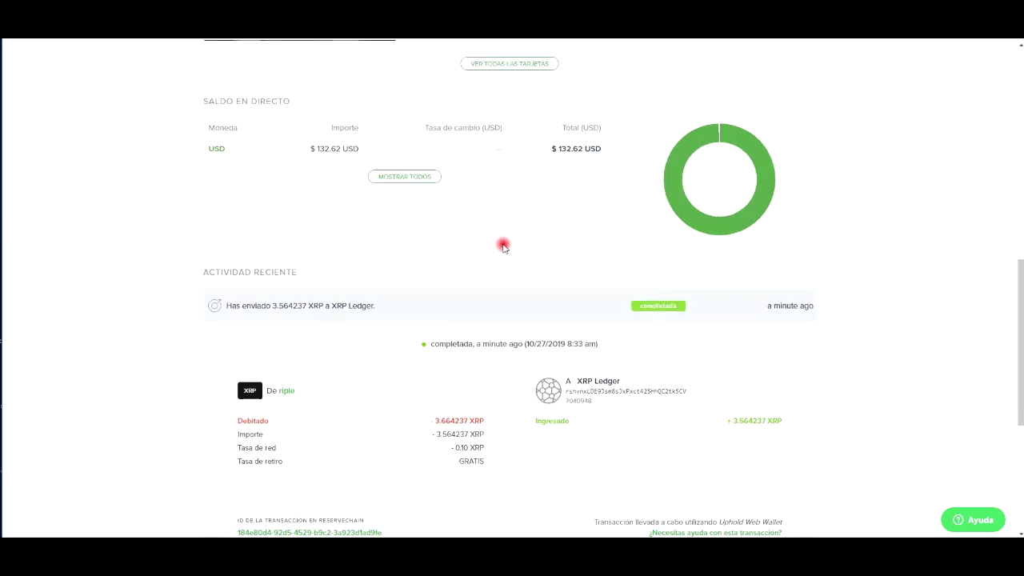
scroll(503, 246, down, 1)
scroll(502, 246, down, 1)
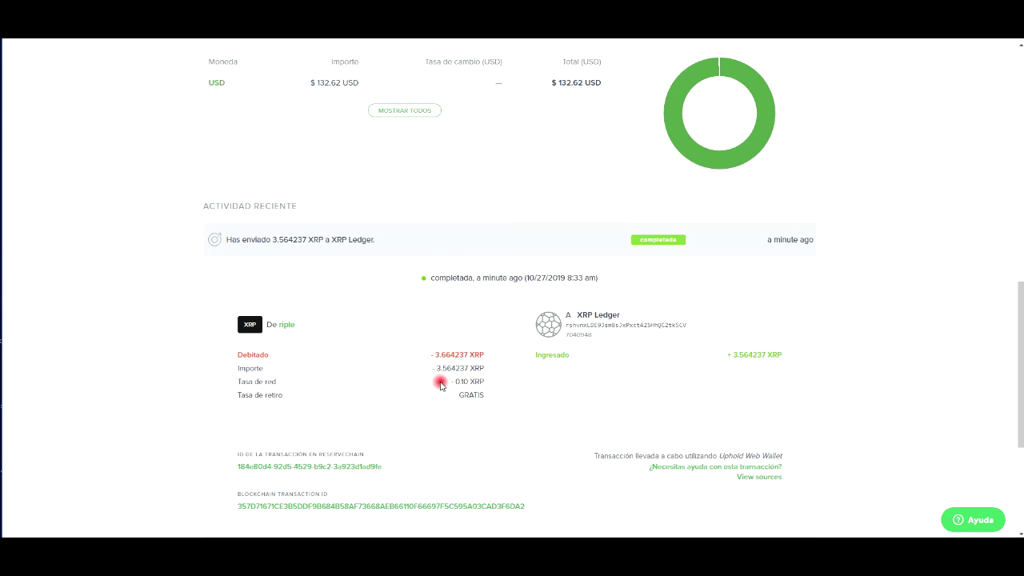
drag(441, 385, 485, 381)
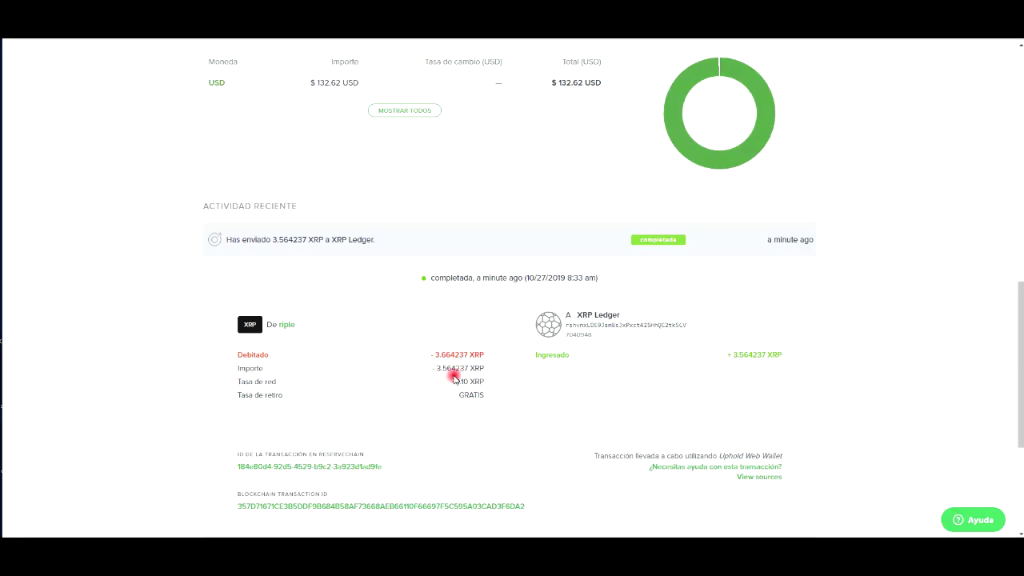
drag(455, 381, 477, 373)
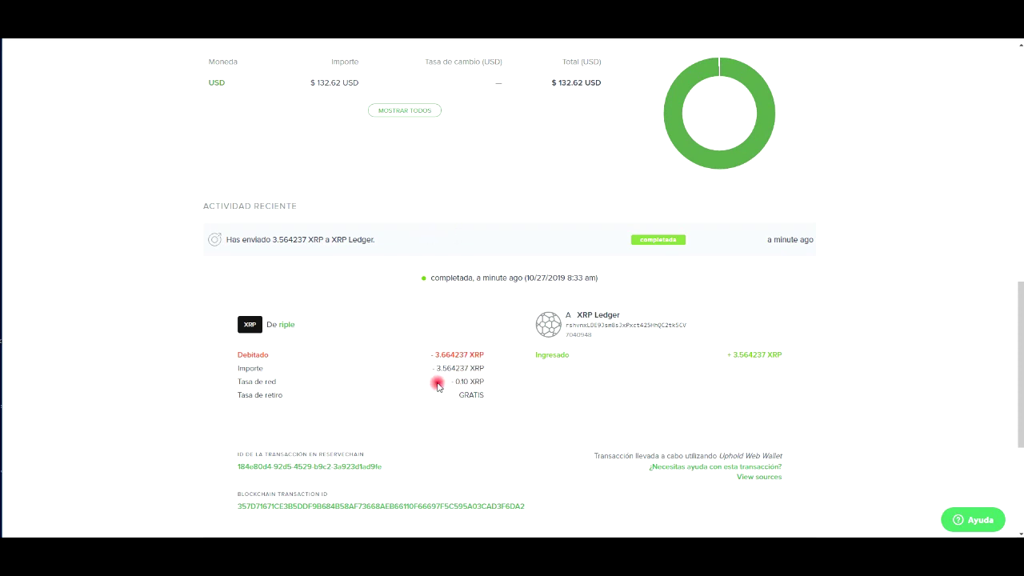
drag(485, 381, 518, 357)
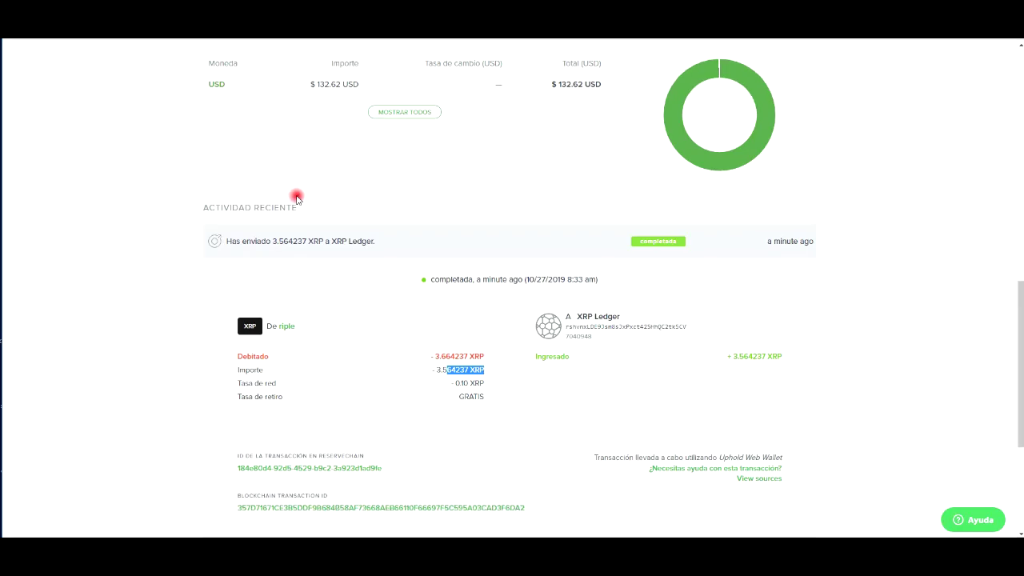
scroll(297, 202, up, 10)
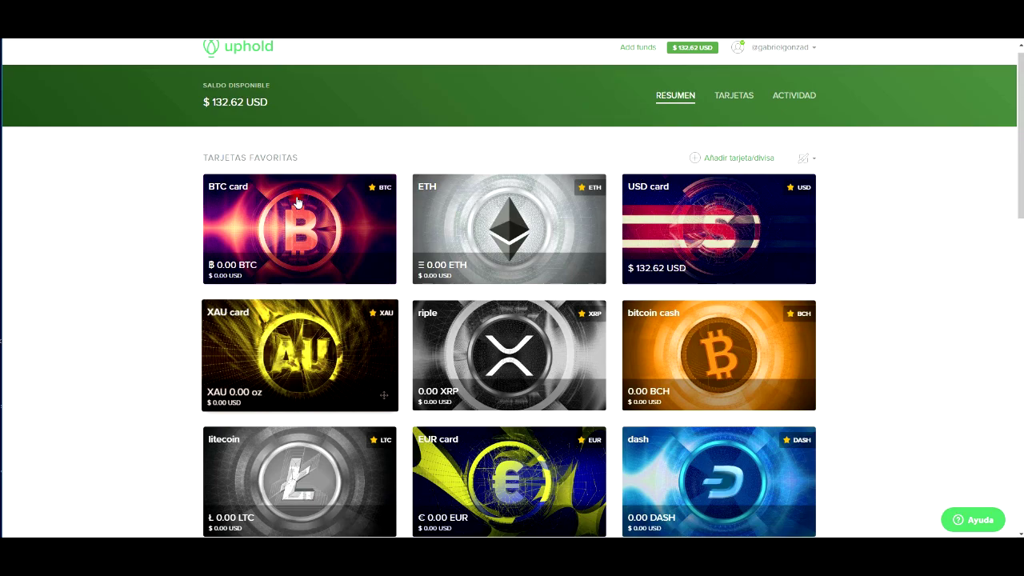
scroll(308, 203, down, 10)
scroll(313, 201, up, 15)
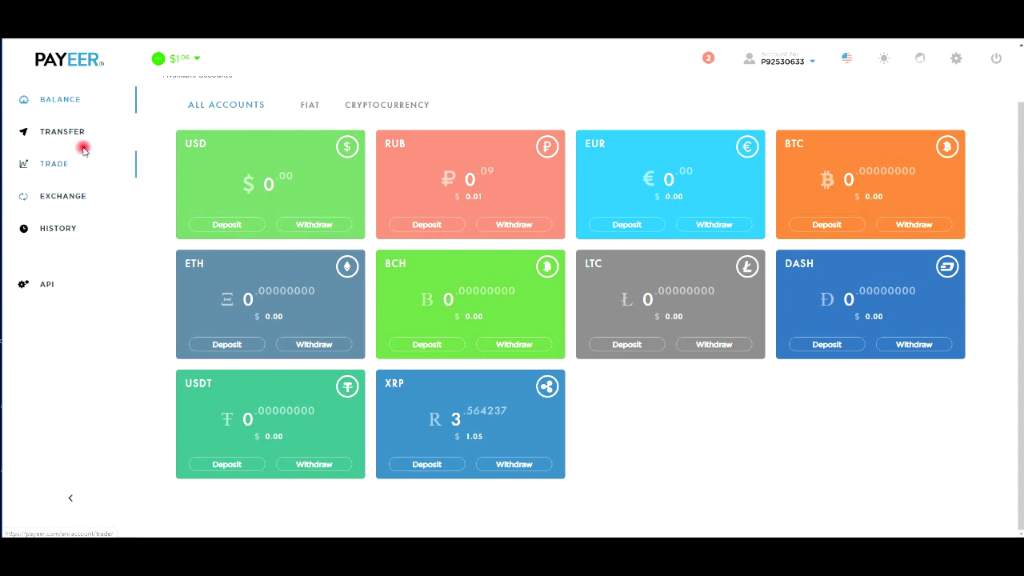
Switch to Payeer, open the instant currency exchange and choose the XRP account as the source
click(66, 197)
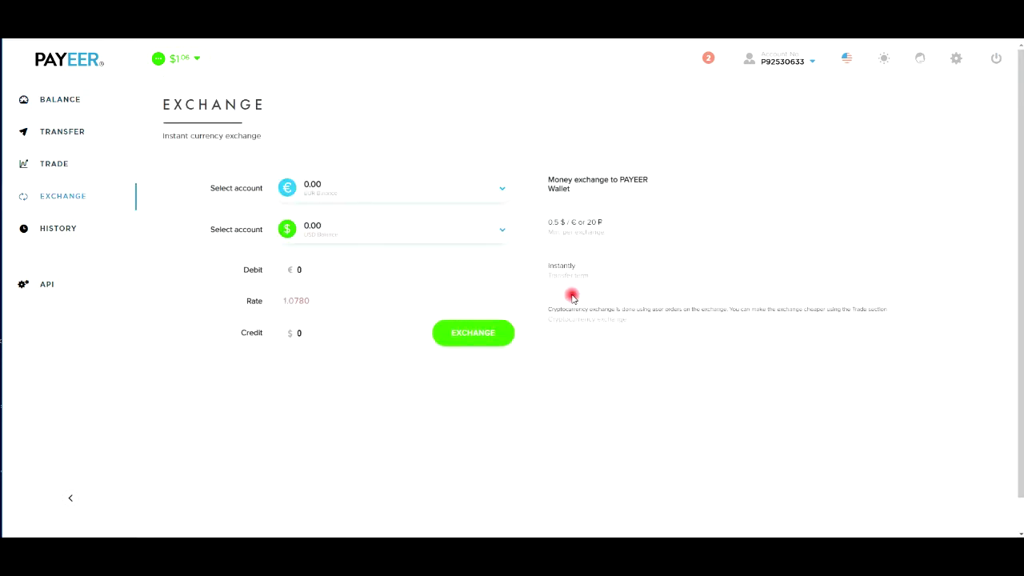
click(319, 184)
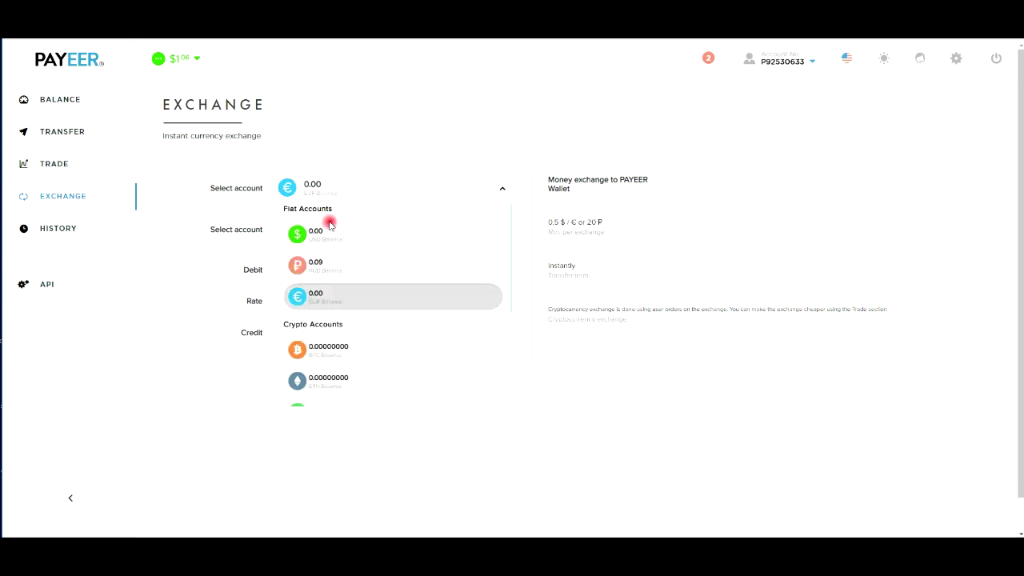
scroll(356, 296, down, 1)
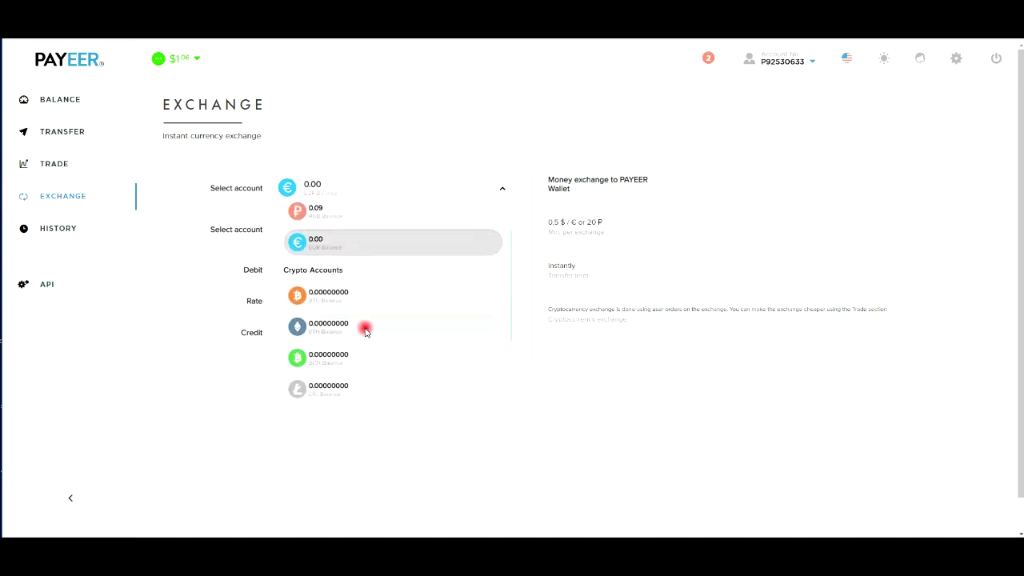
scroll(360, 326, down, 5)
click(337, 343)
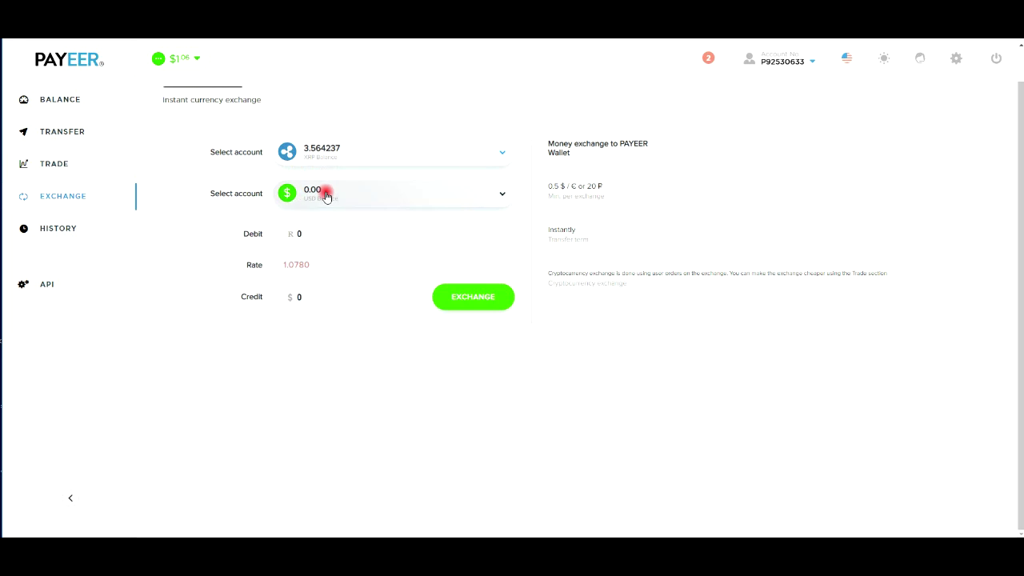
Choose the RUB account as the exchange destination and set the debit to 3.564237 XRP
click(329, 197)
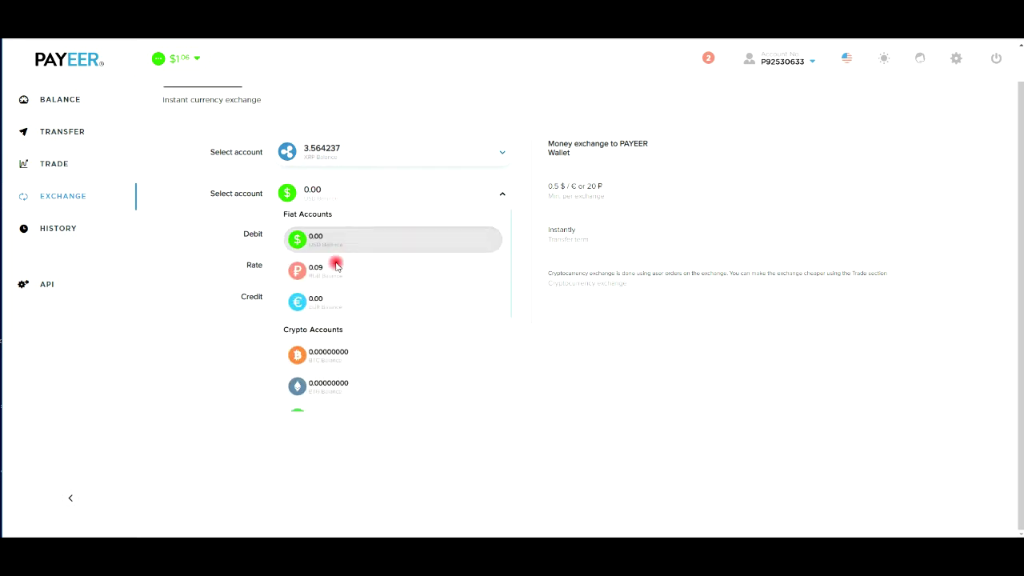
click(324, 269)
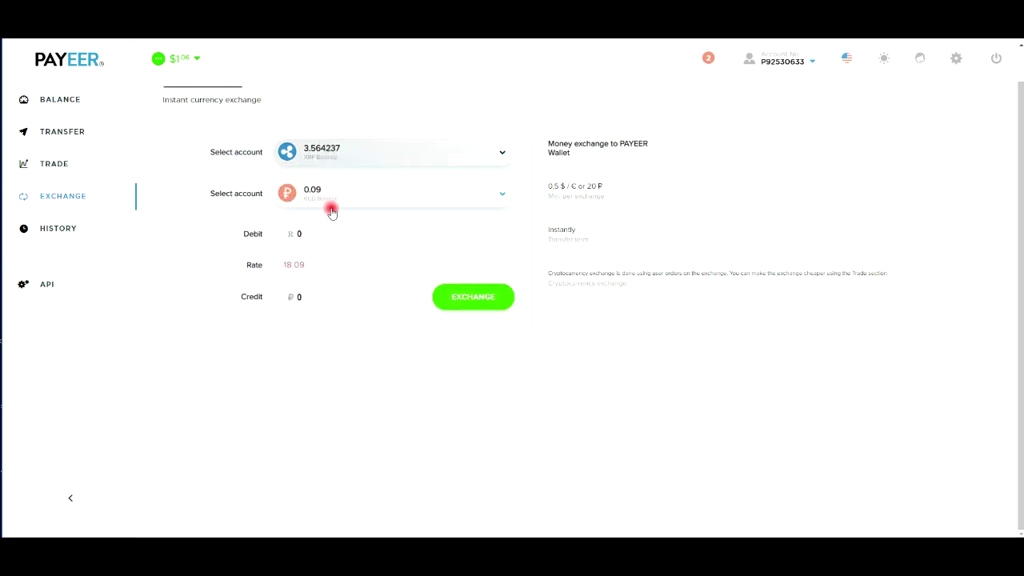
click(317, 232)
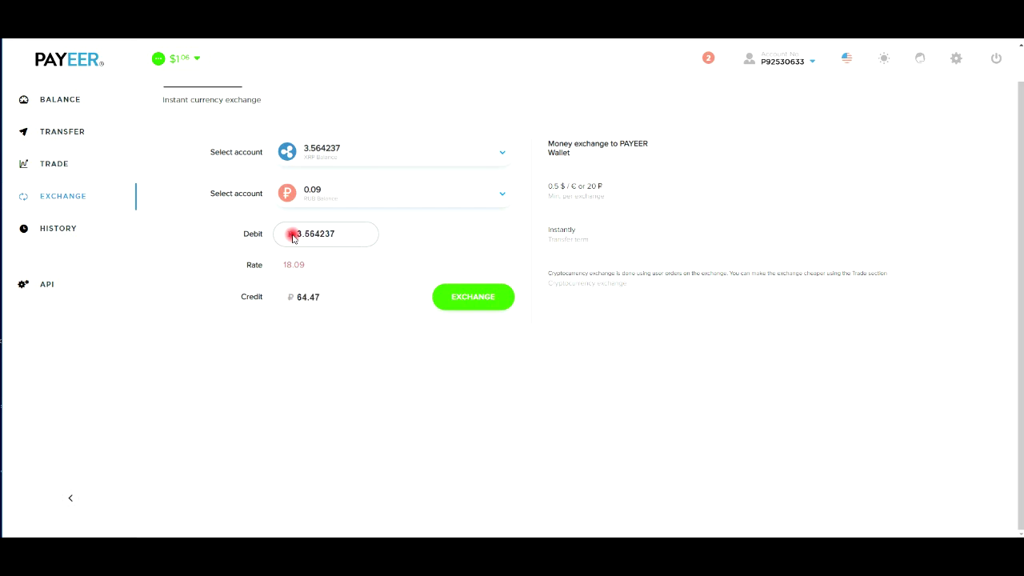
click(463, 298)
Change the exchange's destination account to USD to compare the rate and credited amount
click(328, 196)
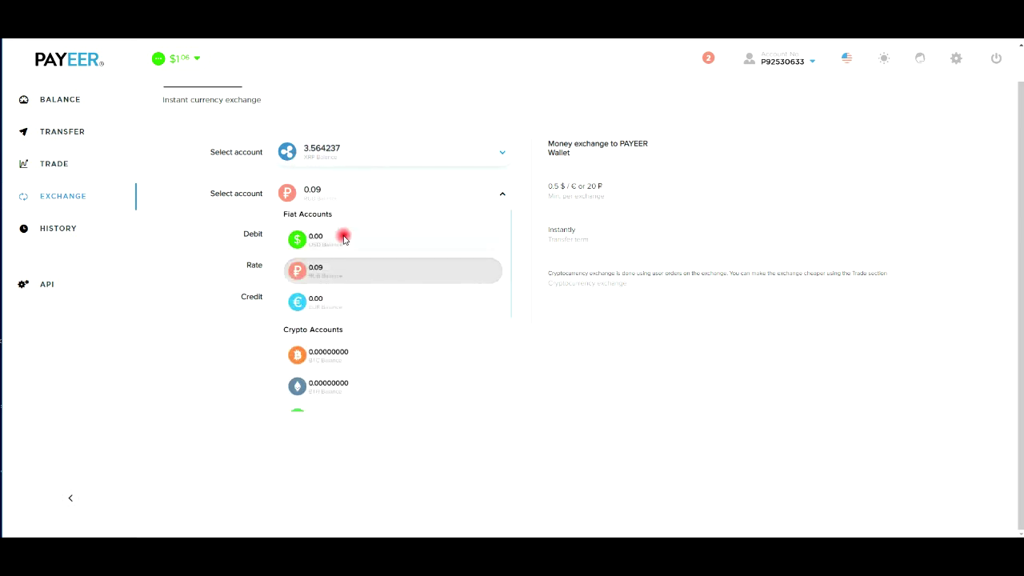
click(342, 237)
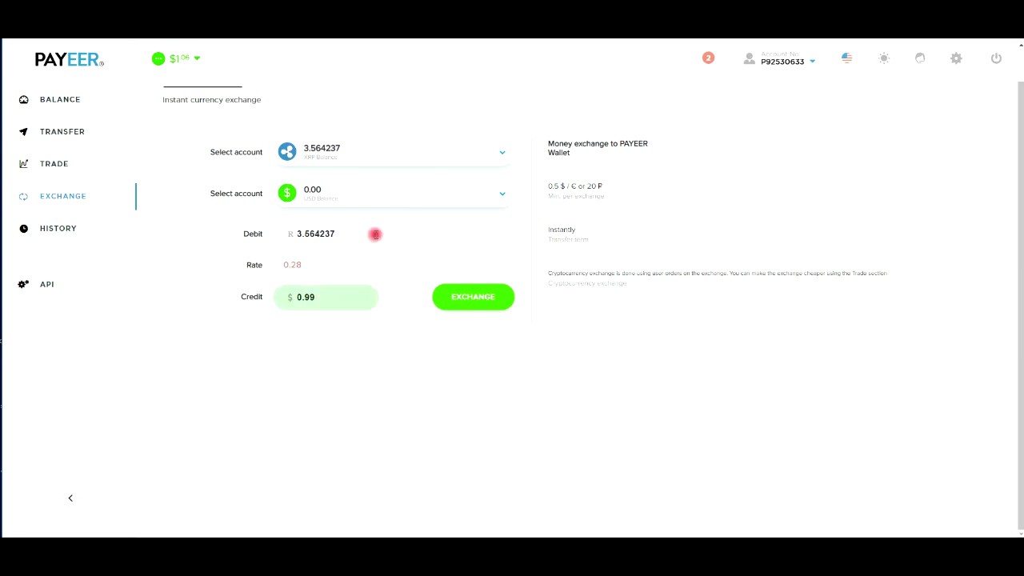
click(346, 239)
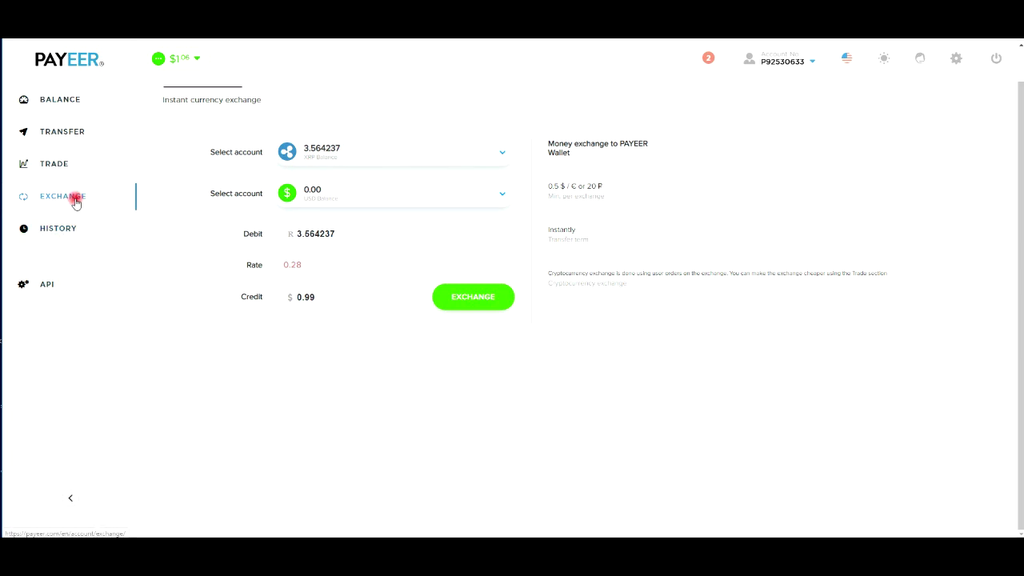
Make the USD account the exchange source with a debit of 1, and choose XRP as the destination account
click(366, 154)
scroll(315, 238, up, 5)
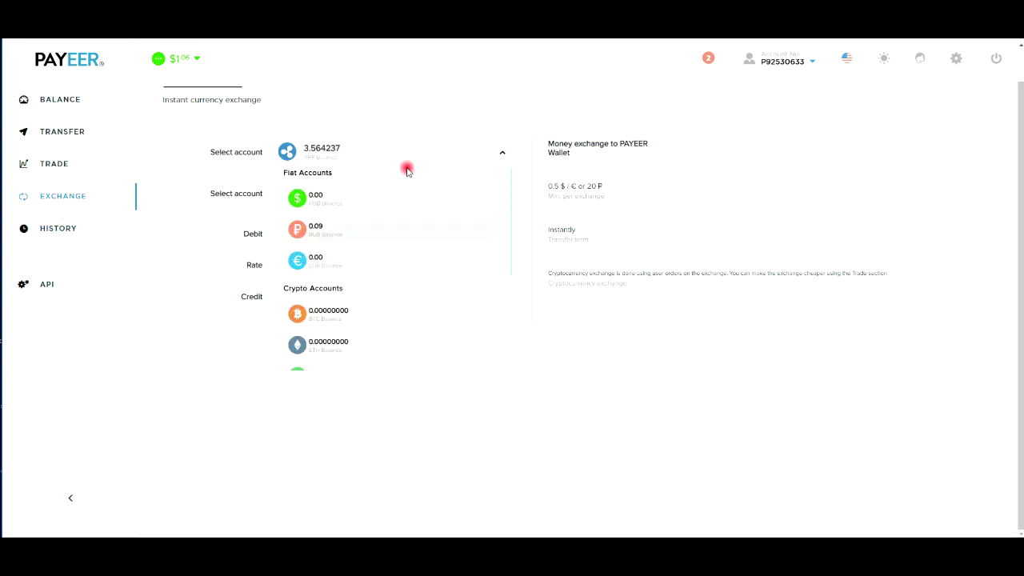
click(337, 194)
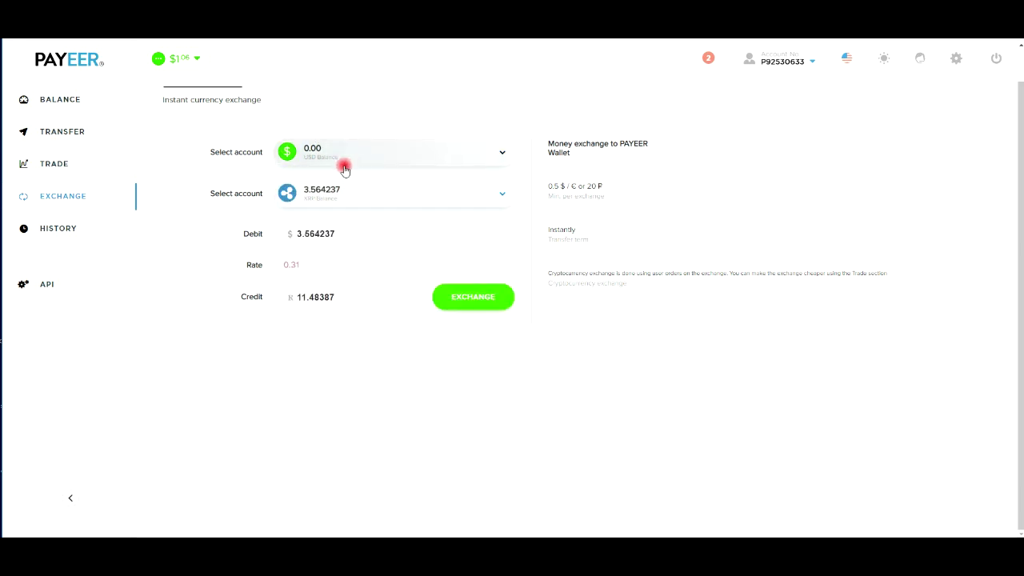
click(322, 235)
double_click(298, 232)
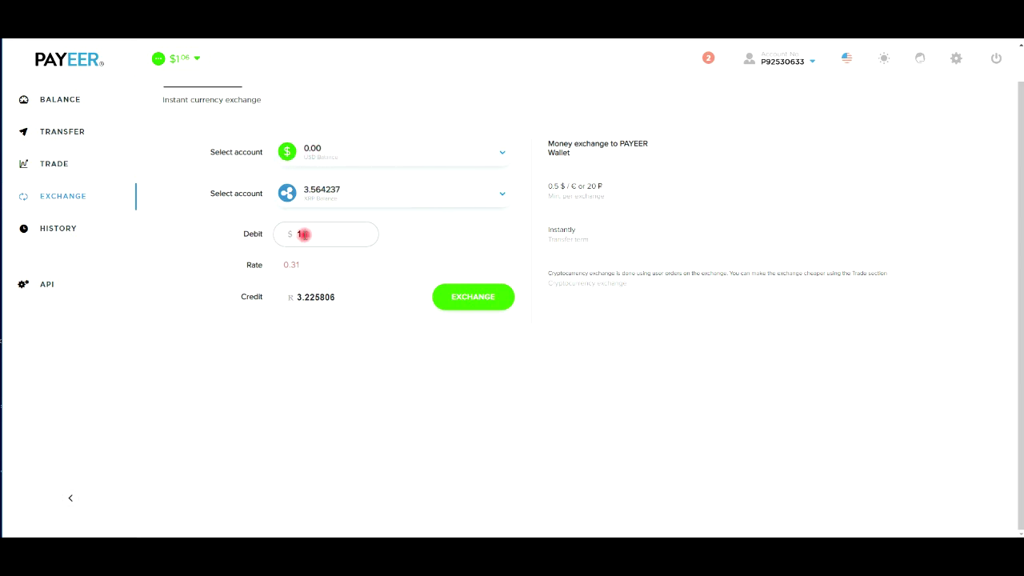
click(319, 233)
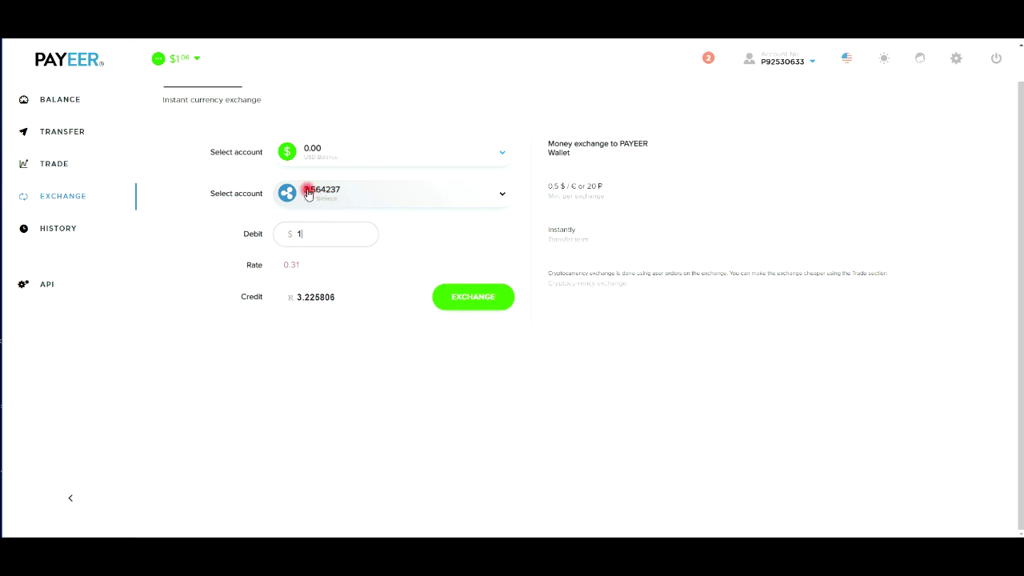
click(353, 199)
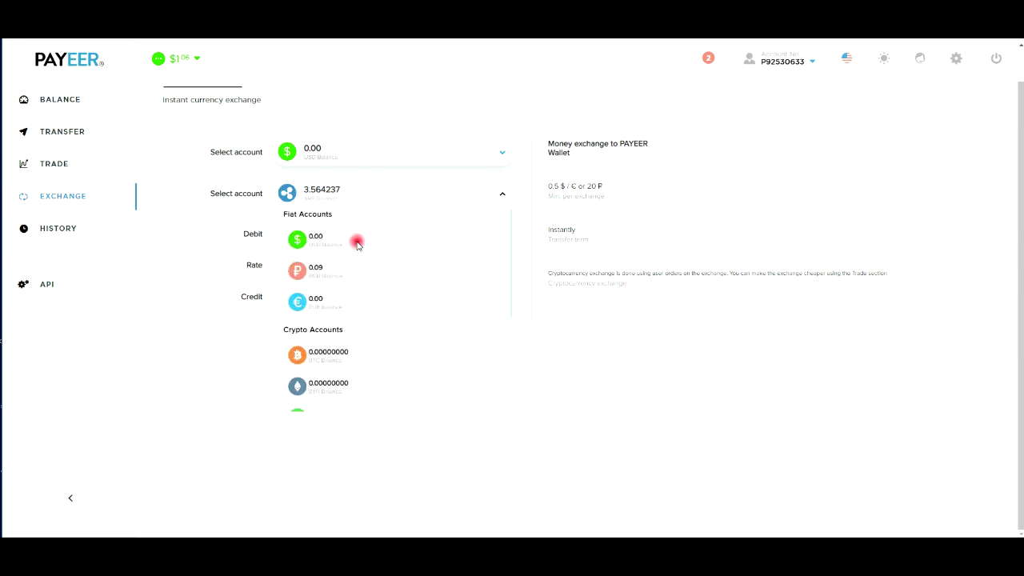
scroll(354, 320, down, 5)
click(349, 392)
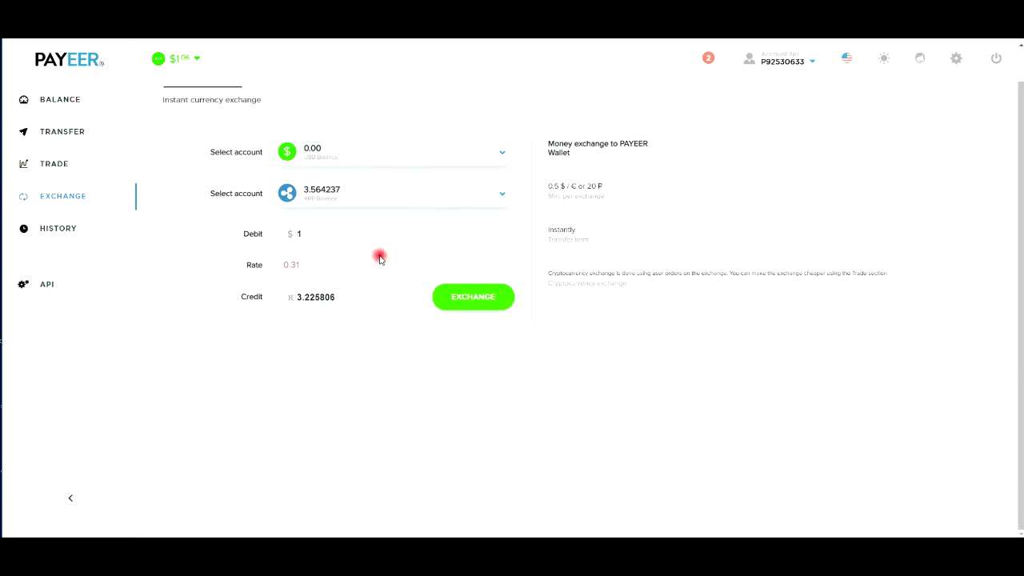
Open the trading page and set the currency pair to Ripple / Payeer RUB
click(72, 171)
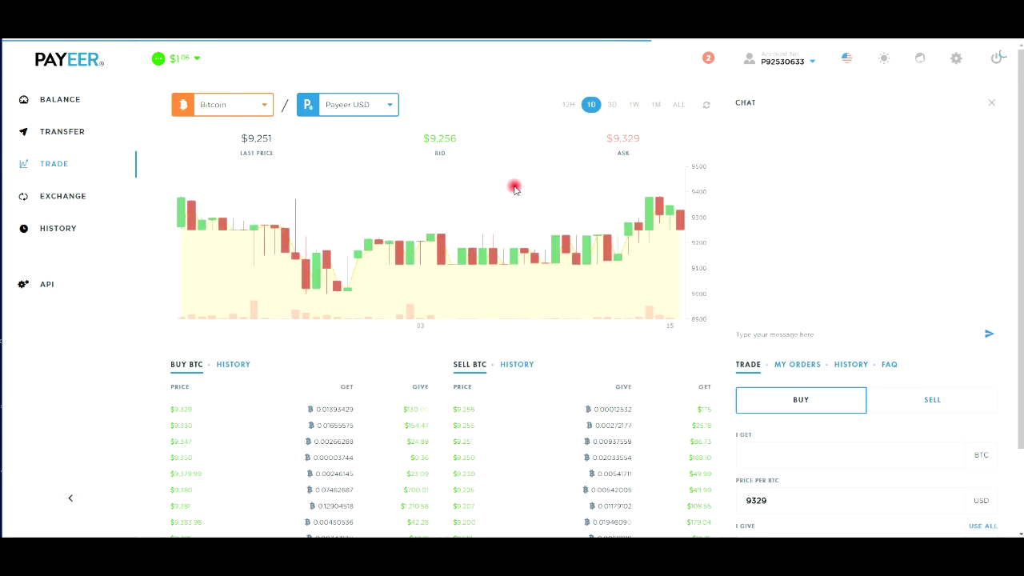
scroll(715, 192, down, 2)
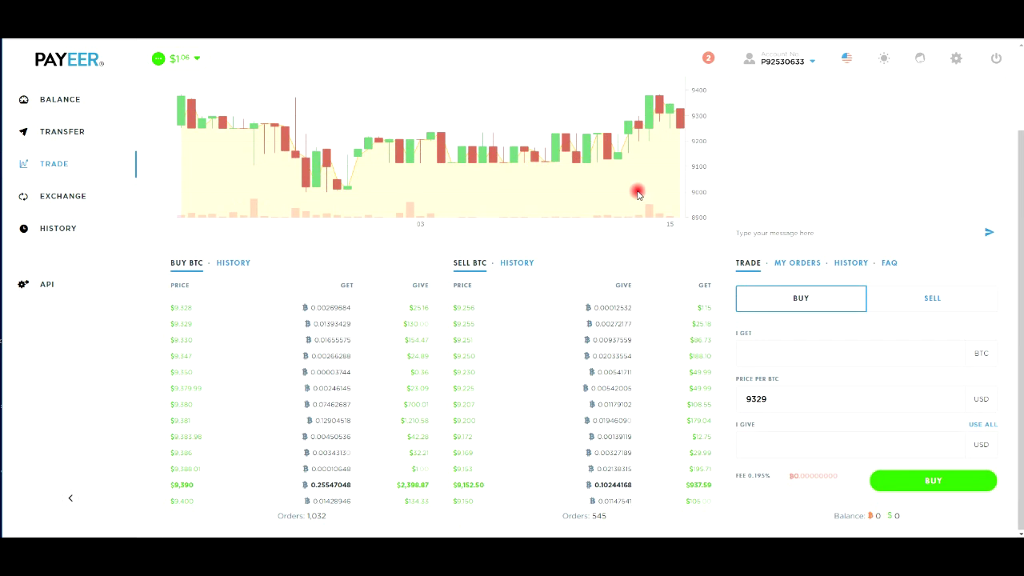
scroll(638, 192, up, 2)
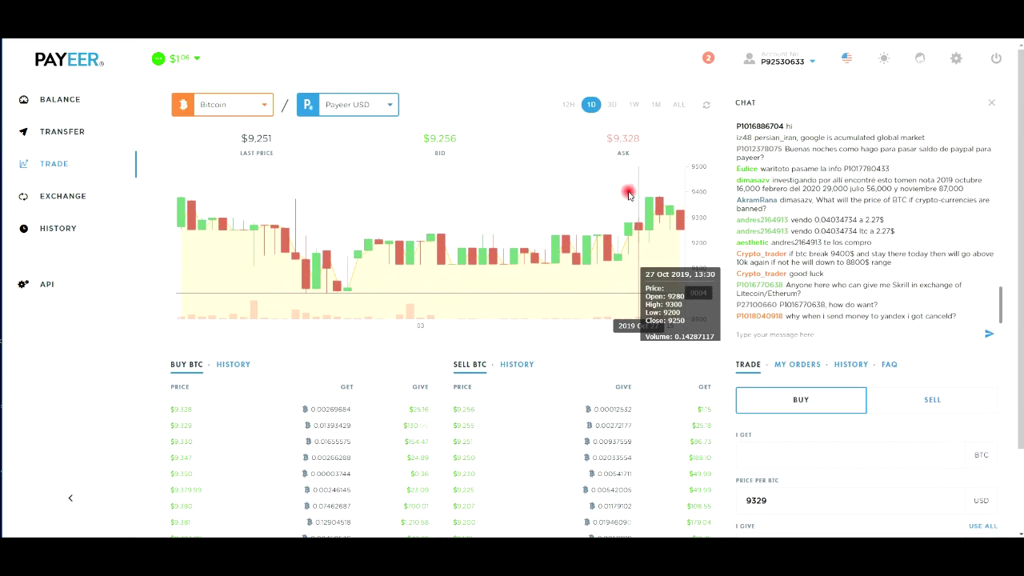
click(230, 109)
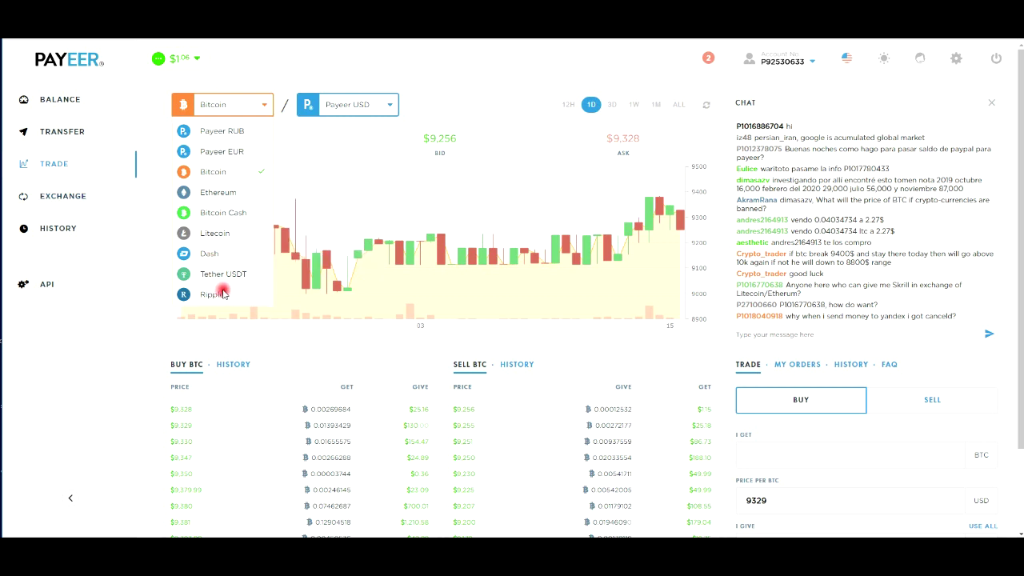
click(223, 294)
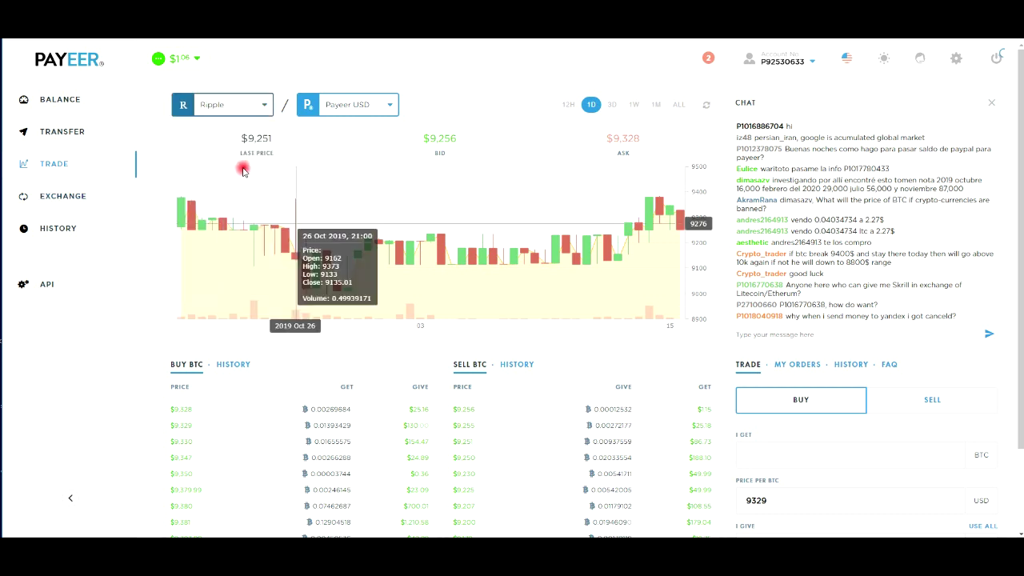
click(360, 104)
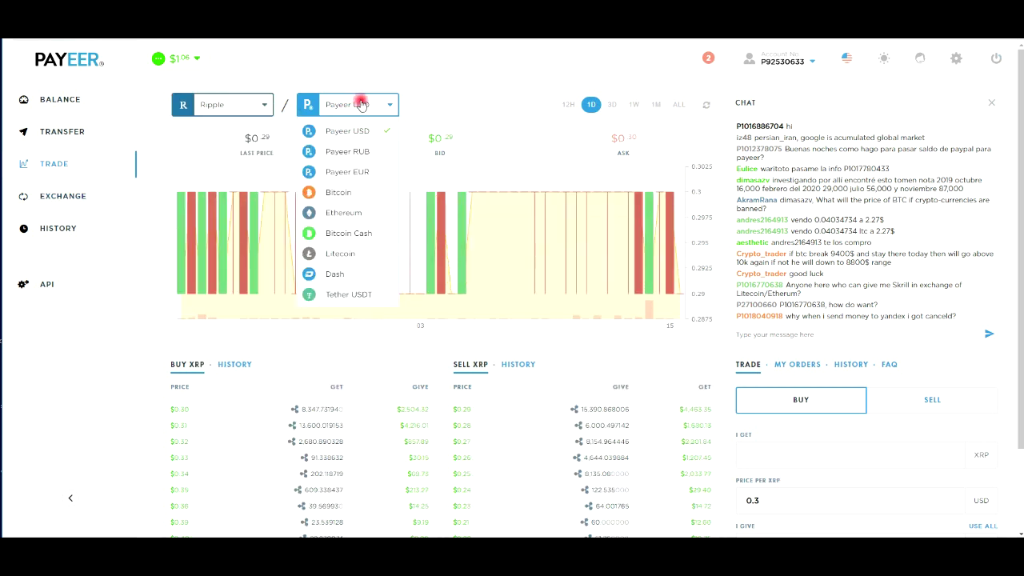
click(359, 152)
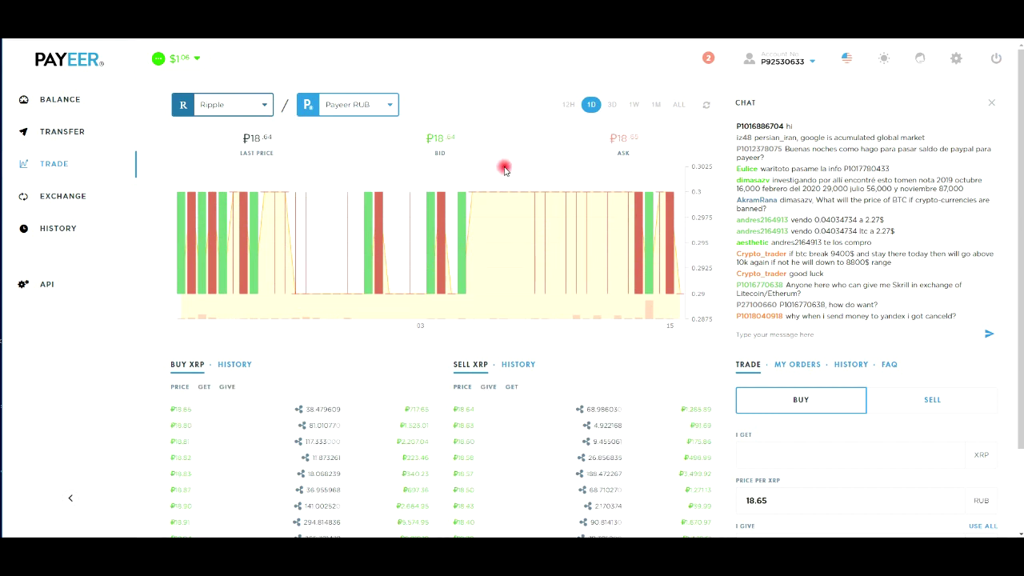
Look through the Sell XRP orders and load the 18.64 RUB order into the sell form
scroll(504, 168, down, 1)
scroll(505, 169, down, 1)
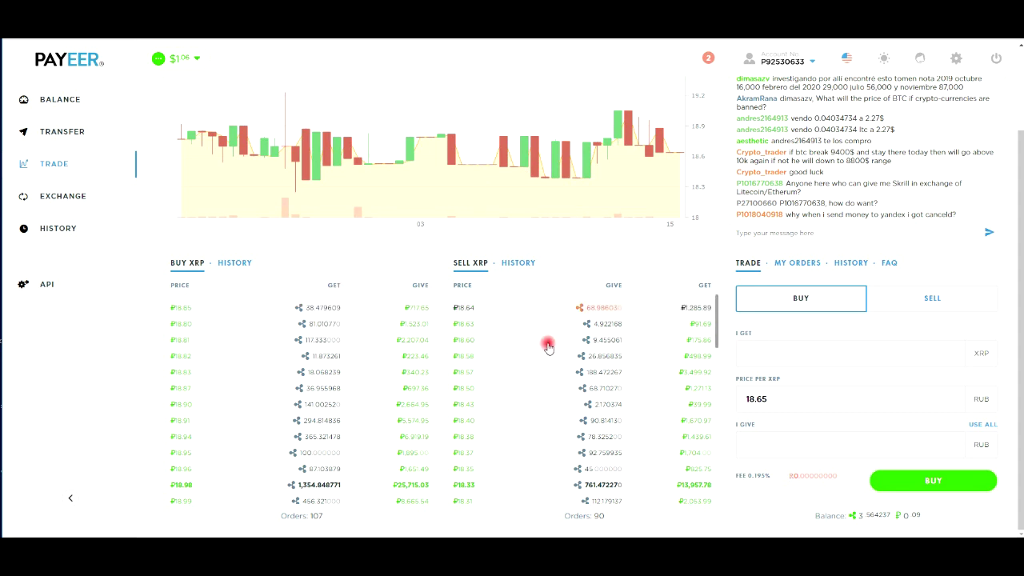
scroll(535, 324, down, 10)
scroll(532, 330, down, 2)
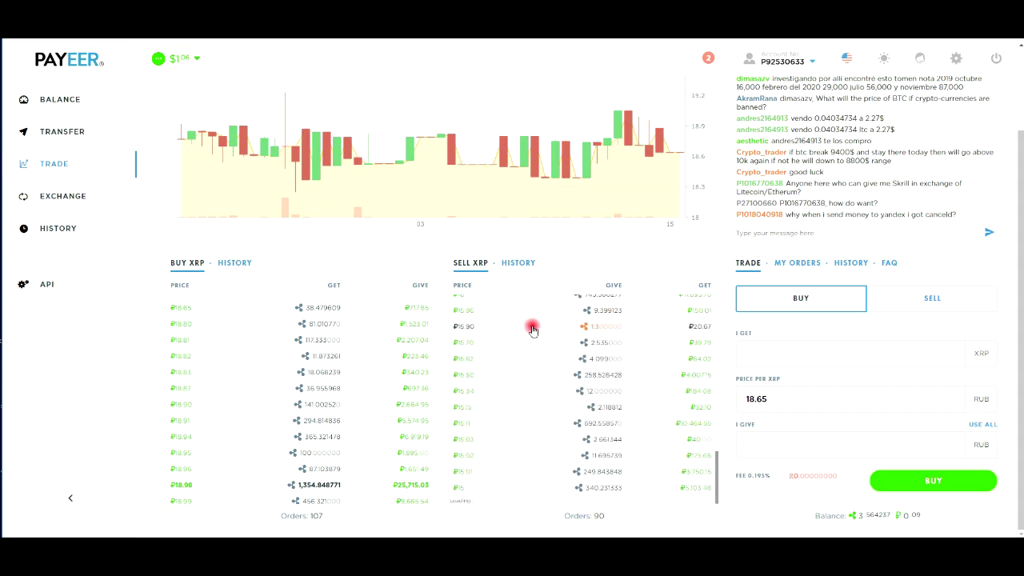
scroll(320, 334, down, 2)
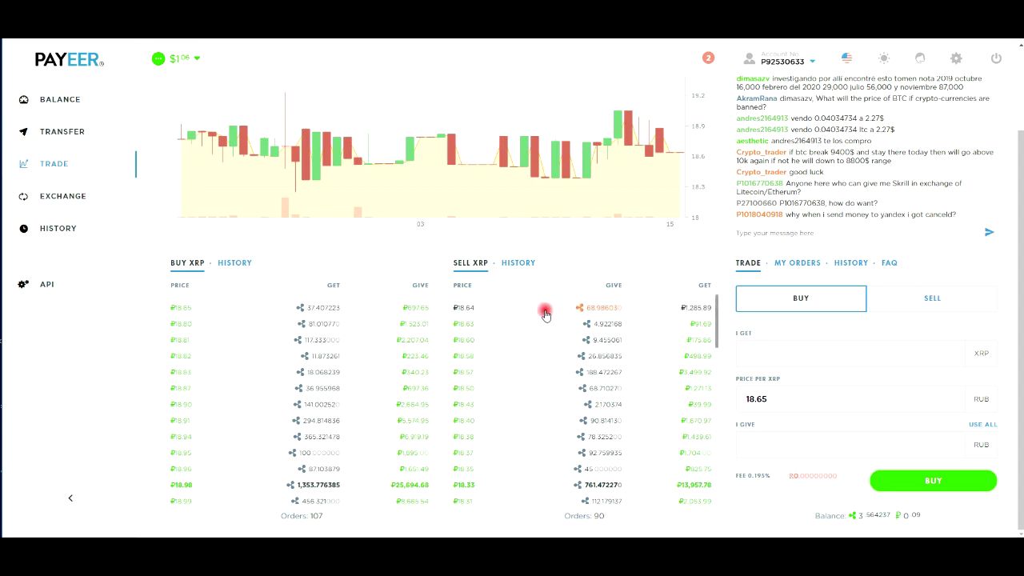
click(564, 312)
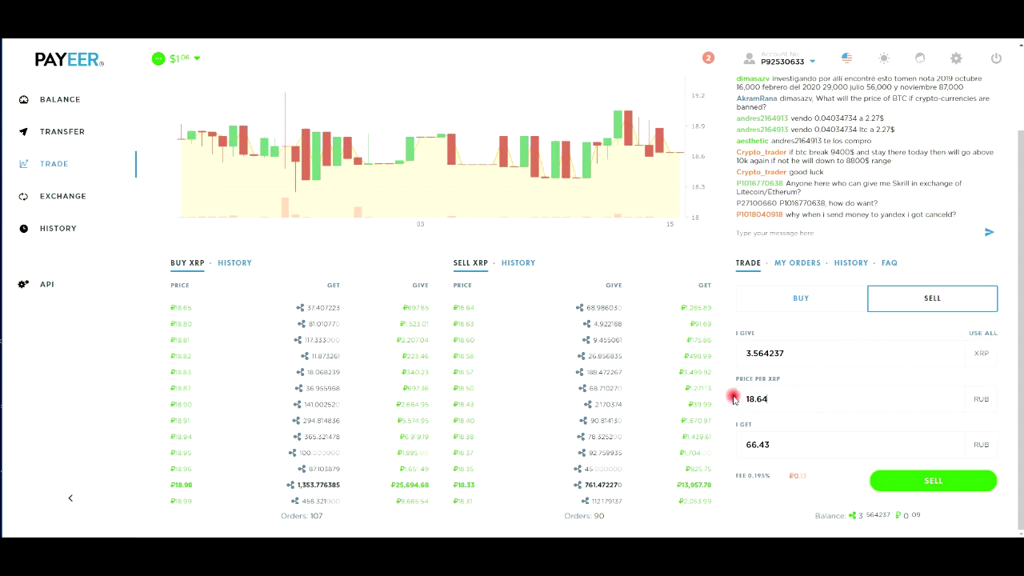
Review the order's price and proceeds, then sell 3.564237 XRP at 18.64 RUB each for 66.43 RUB
mouse_move(734, 398)
mouse_down()
mouse_move(788, 396)
mouse_move(737, 404)
mouse_up()
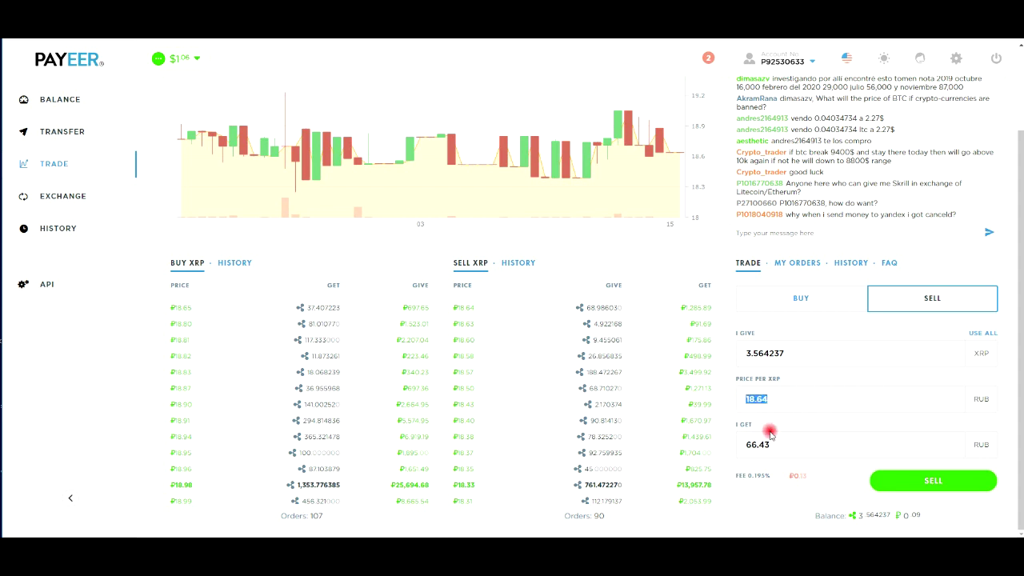
drag(784, 448, 749, 444)
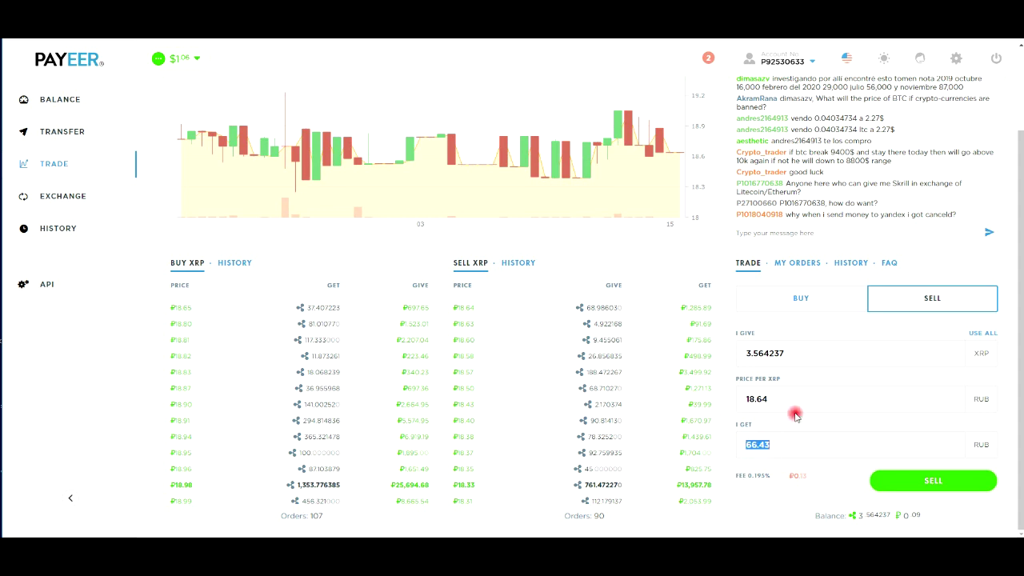
click(900, 39)
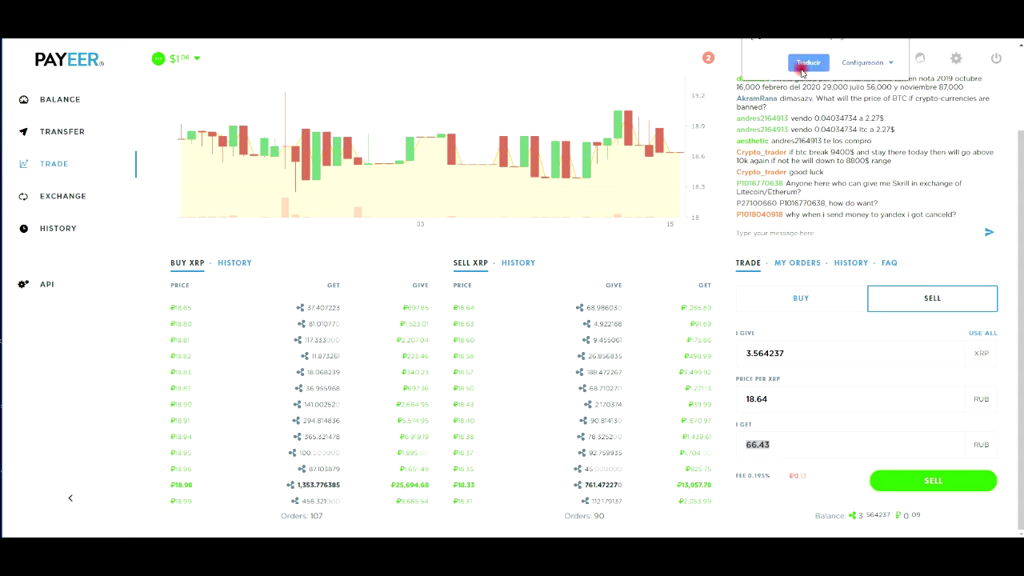
click(880, 444)
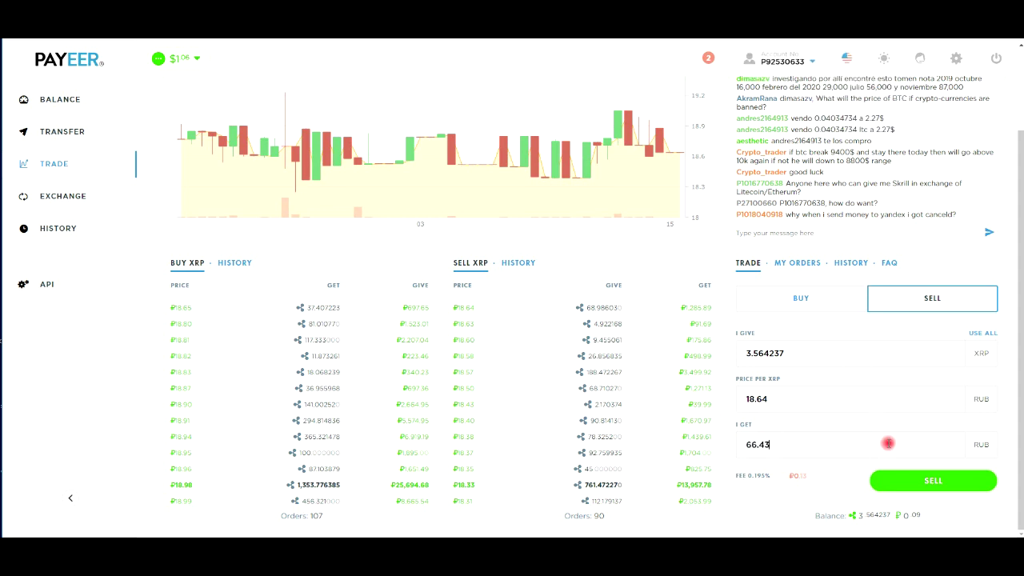
click(933, 481)
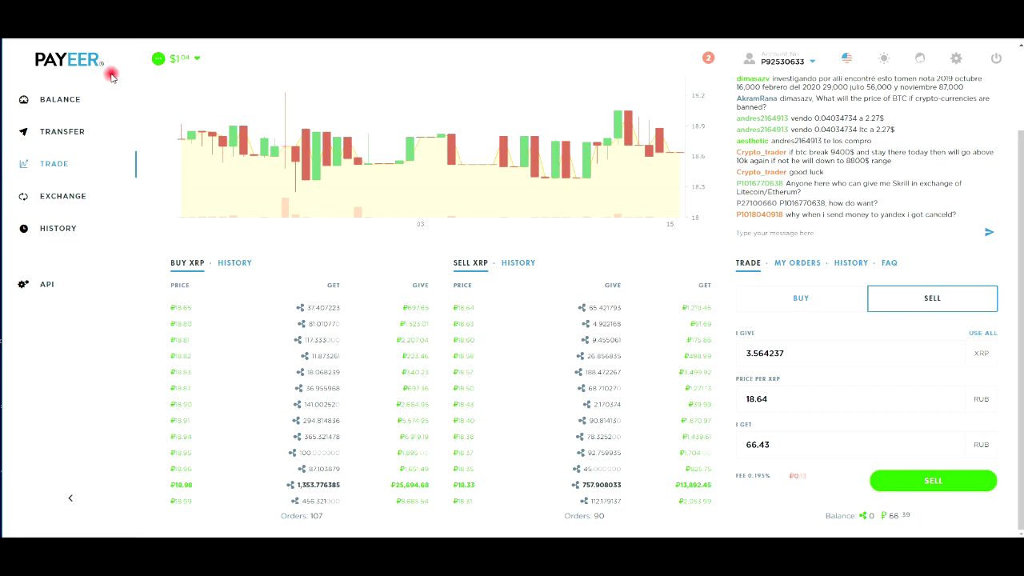
Check the RUB account in the balance overview and open the withdrawal form for the XRP account
click(73, 108)
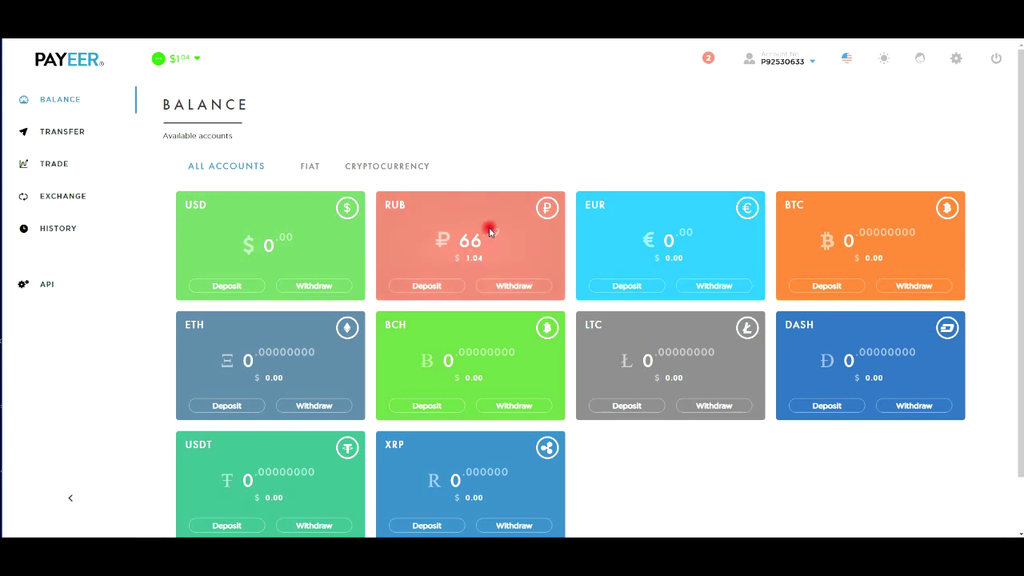
scroll(489, 200, down, 1)
scroll(480, 196, up, 1)
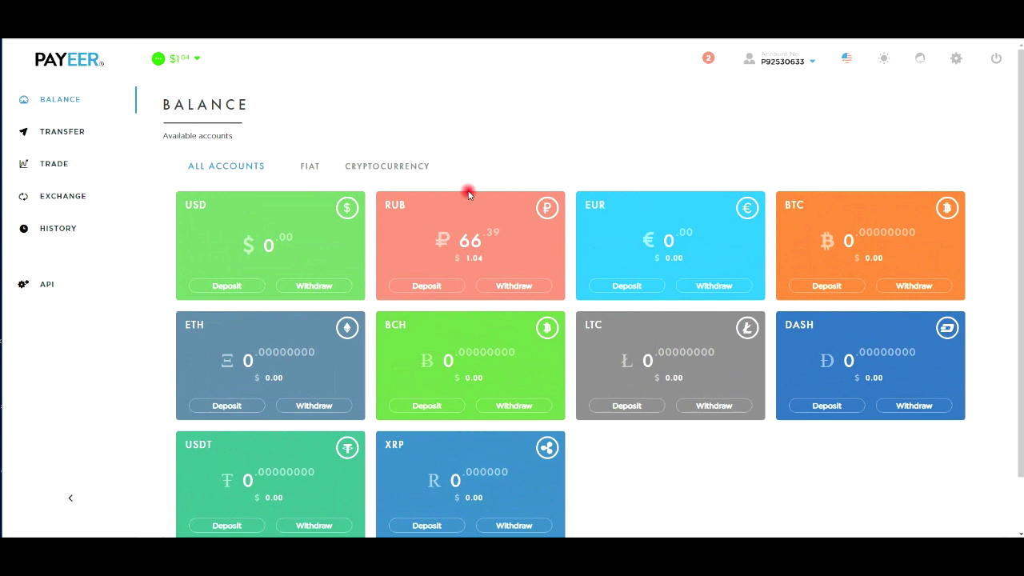
scroll(446, 192, down, 1)
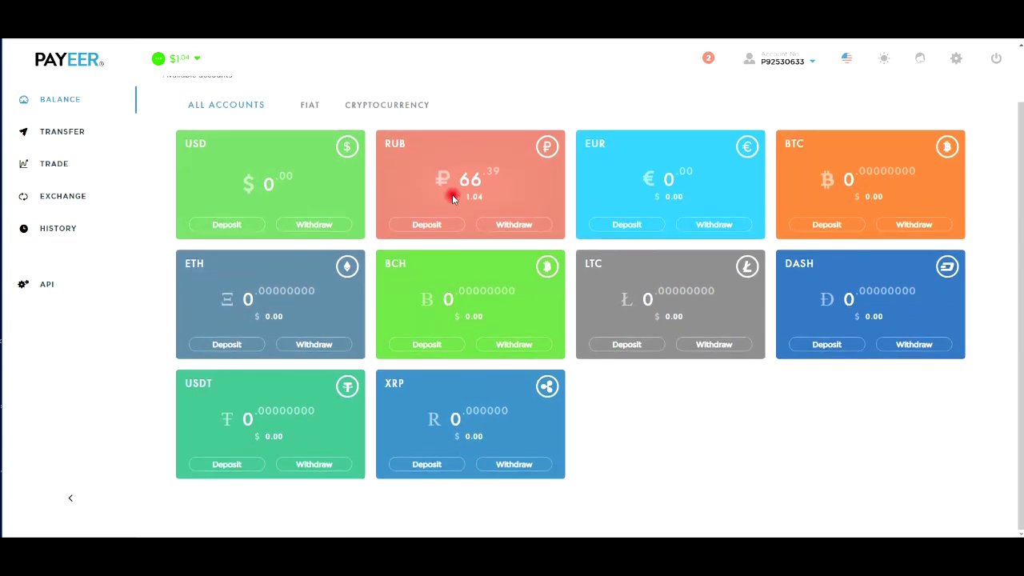
click(517, 467)
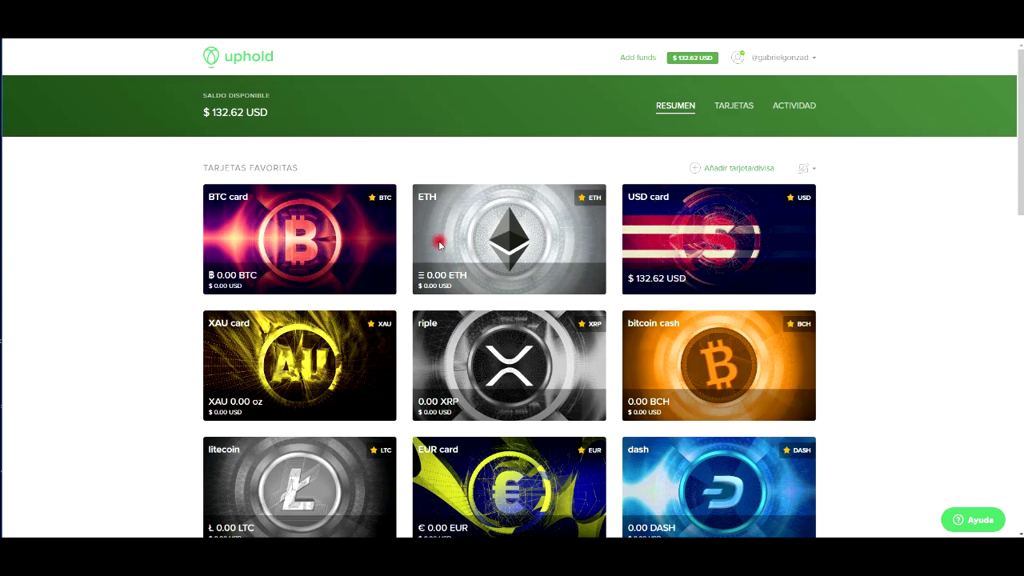
Switch to Uphold and open the riple XRP card
scroll(496, 328, down, 1)
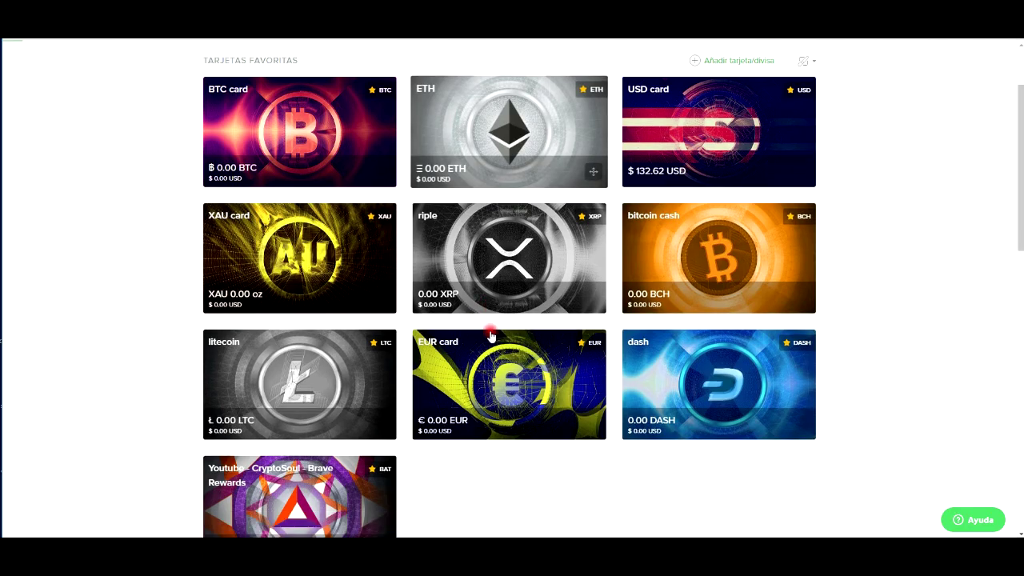
click(513, 270)
click(706, 226)
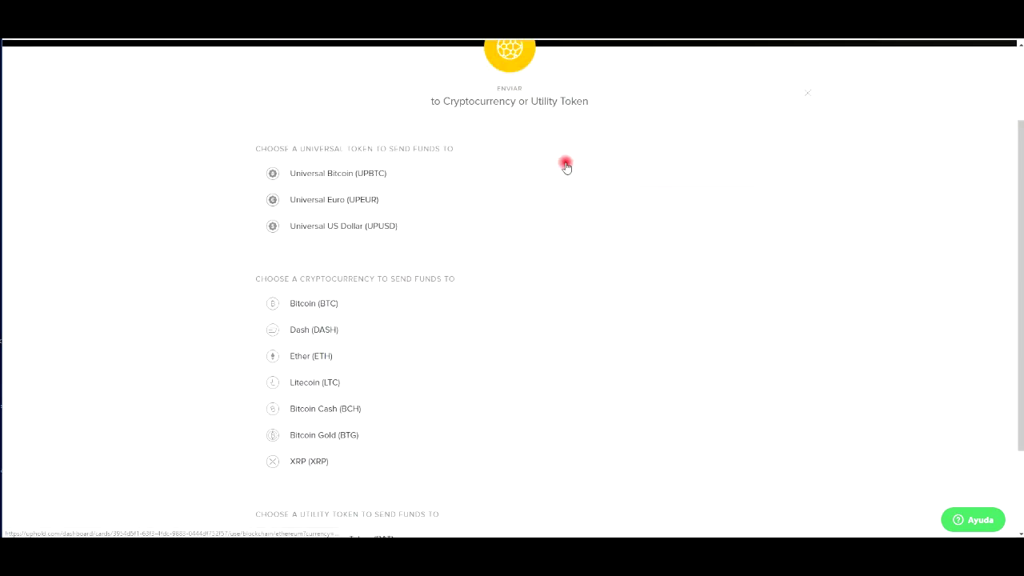
scroll(400, 137, up, 2)
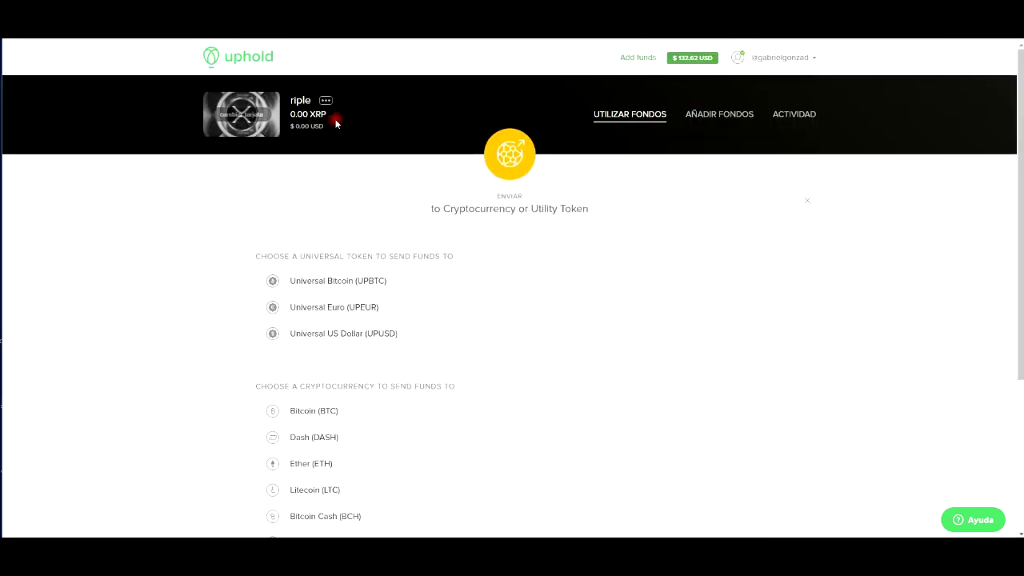
click(253, 110)
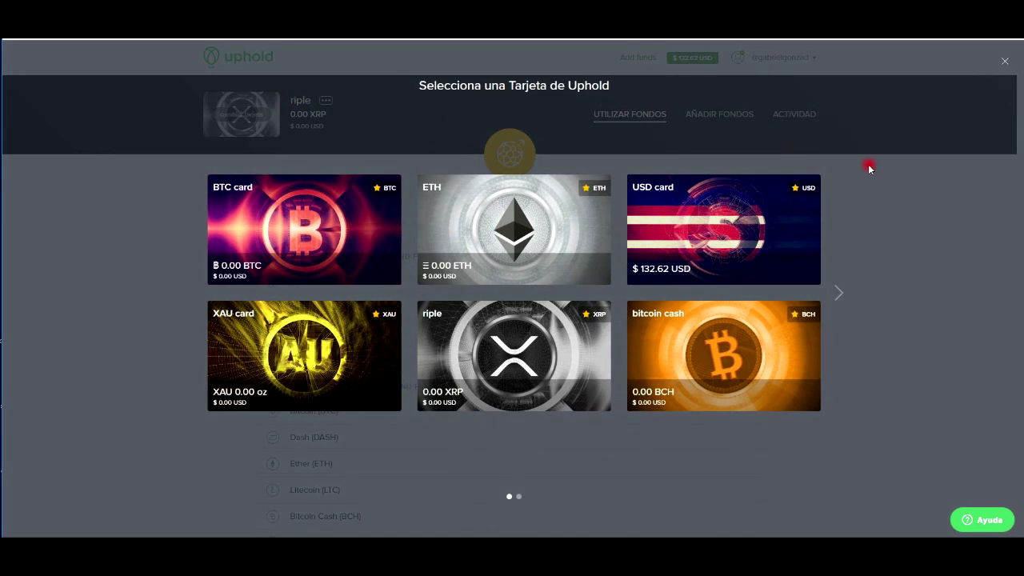
click(1005, 61)
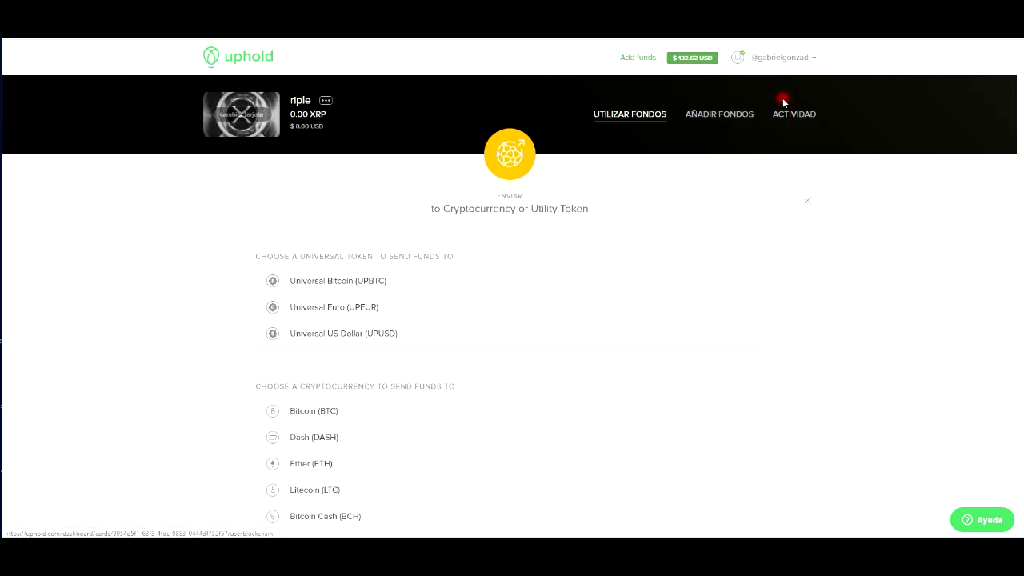
Show the riple card's XRP deposit address and destination tag for funding with cryptocurrency
click(709, 116)
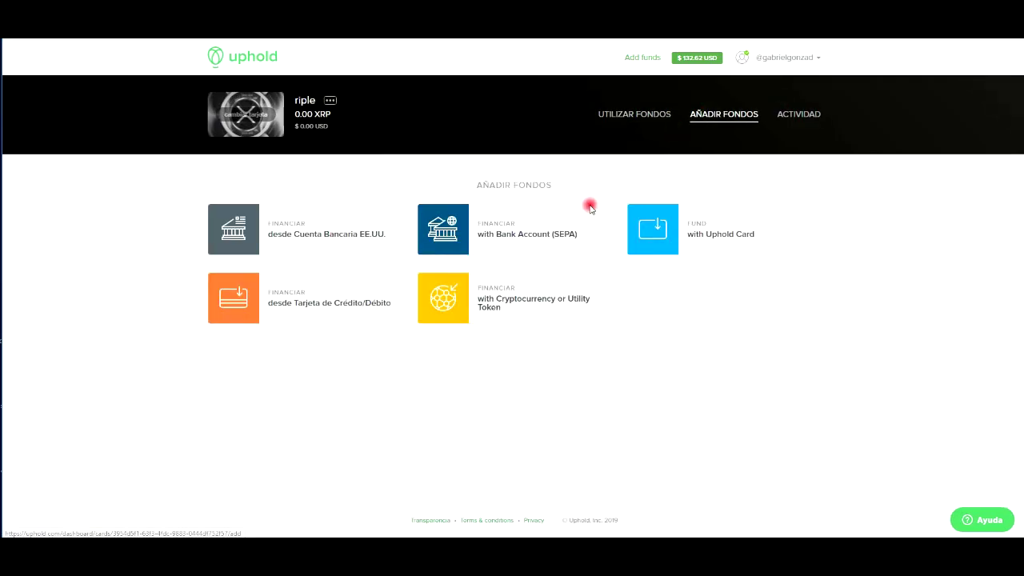
click(560, 304)
scroll(515, 288, down, 2)
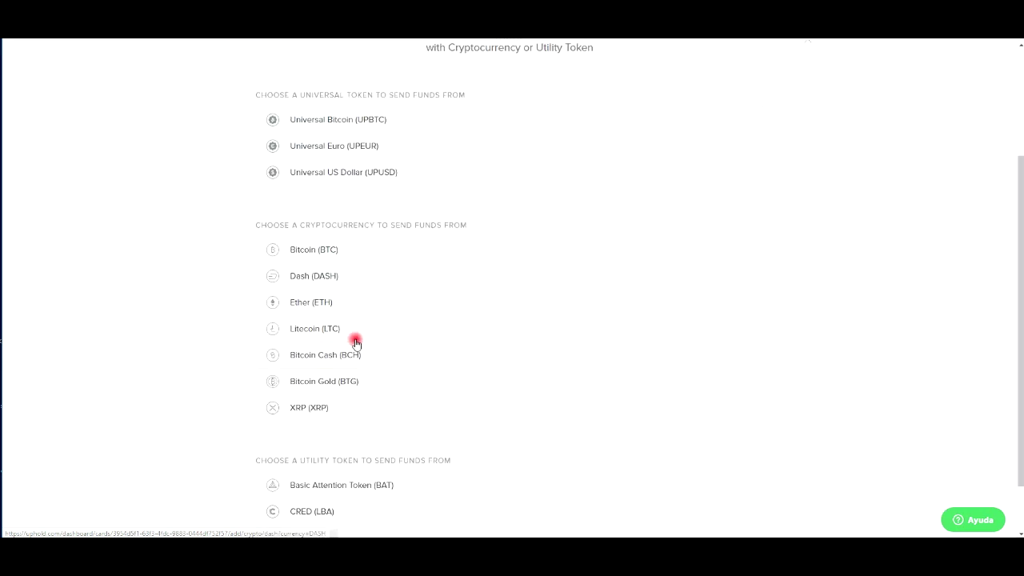
click(315, 410)
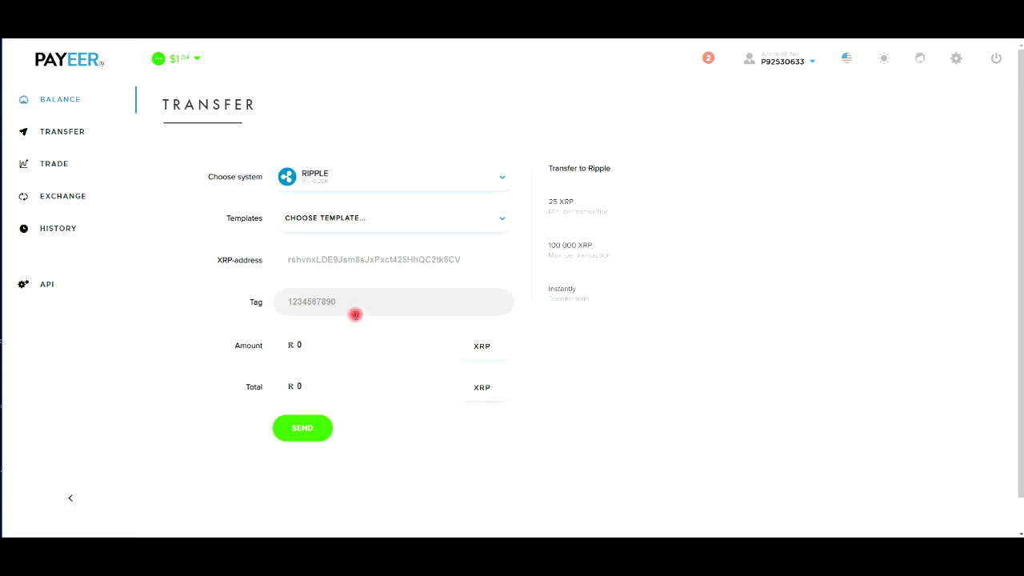
Switch to Payeer and check the minimum amount per transaction on the Ripple transfer form
scroll(355, 314, down, 1)
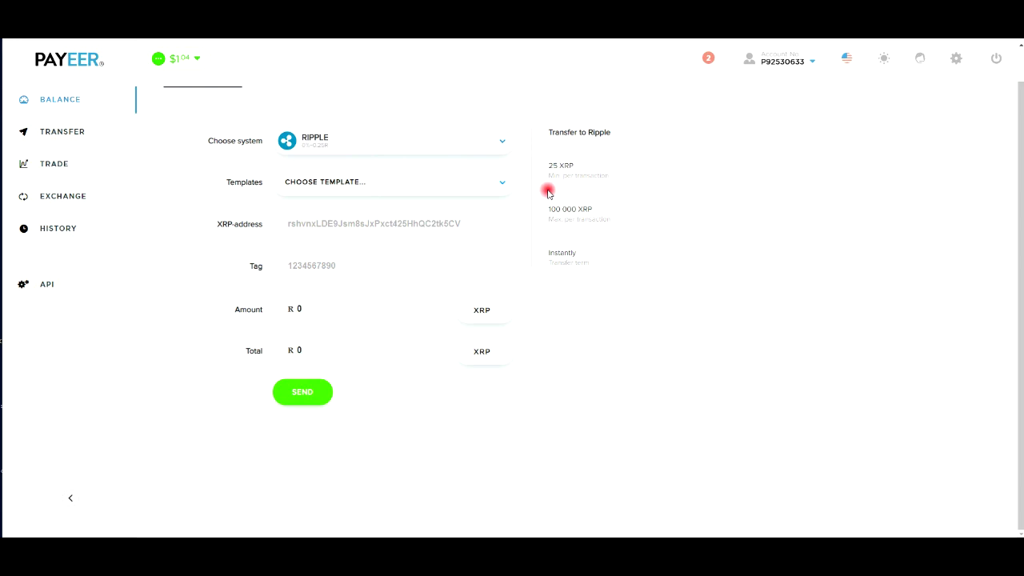
drag(549, 165, 593, 166)
click(572, 176)
click(541, 169)
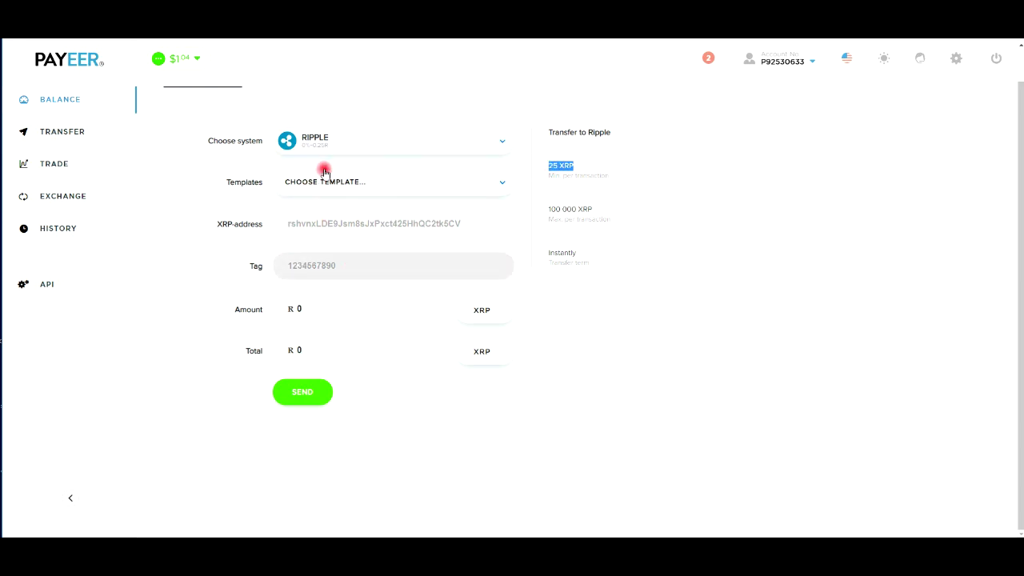
Switch to Uphold and return to its account overview
key(ctrl+Tab)
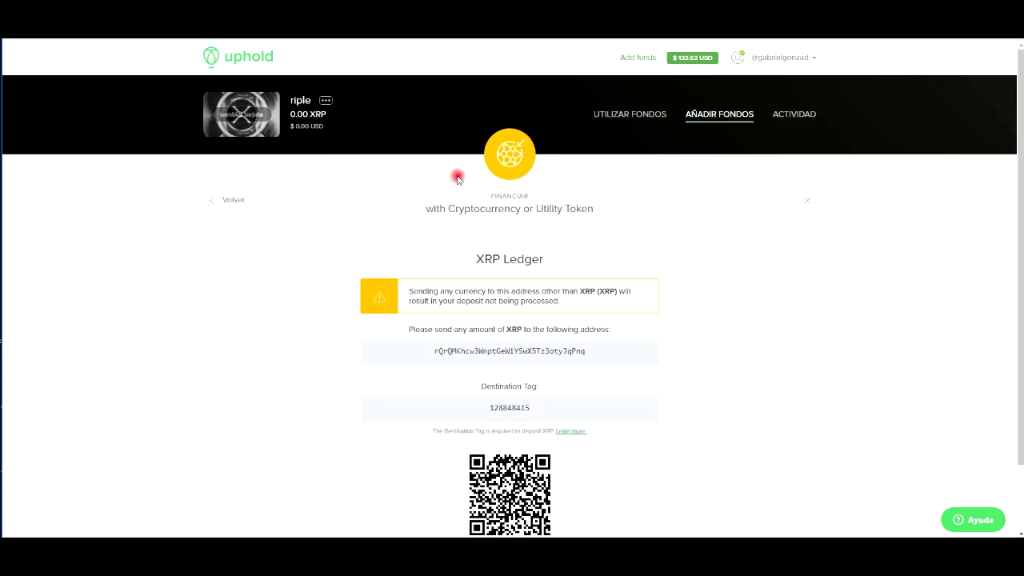
click(240, 64)
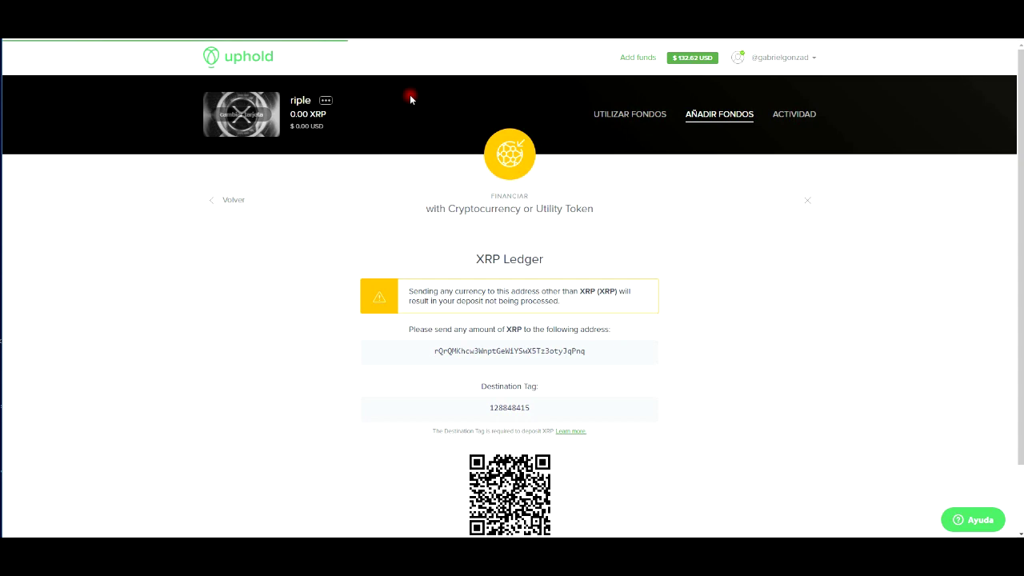